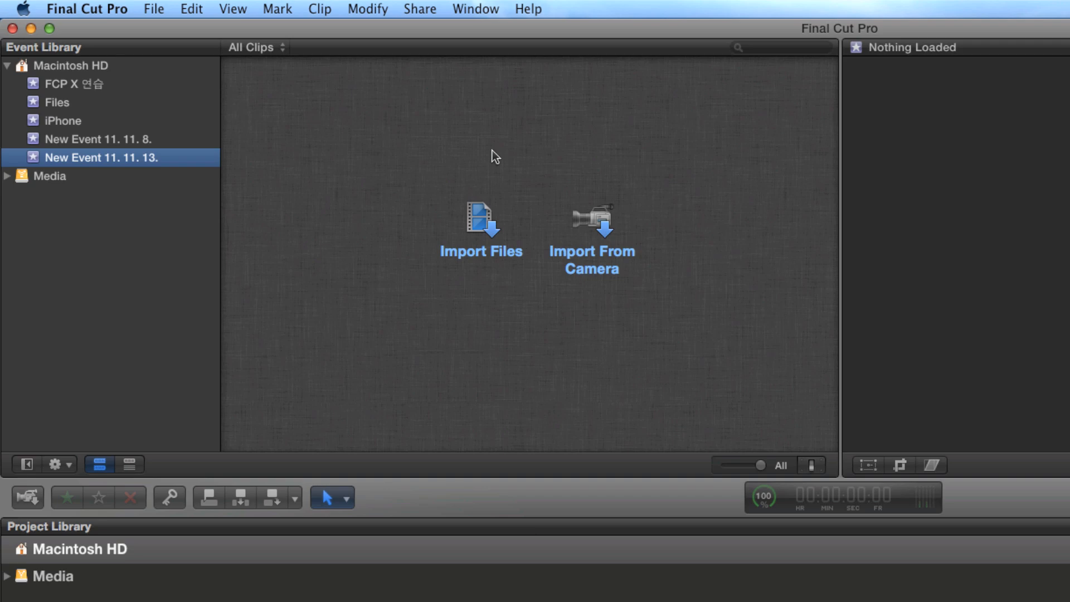
Import the video files into New Event 11. 11. 13. with Find people, Consolidate find people results and Create Smart Collections after analysis enabled
click(481, 231)
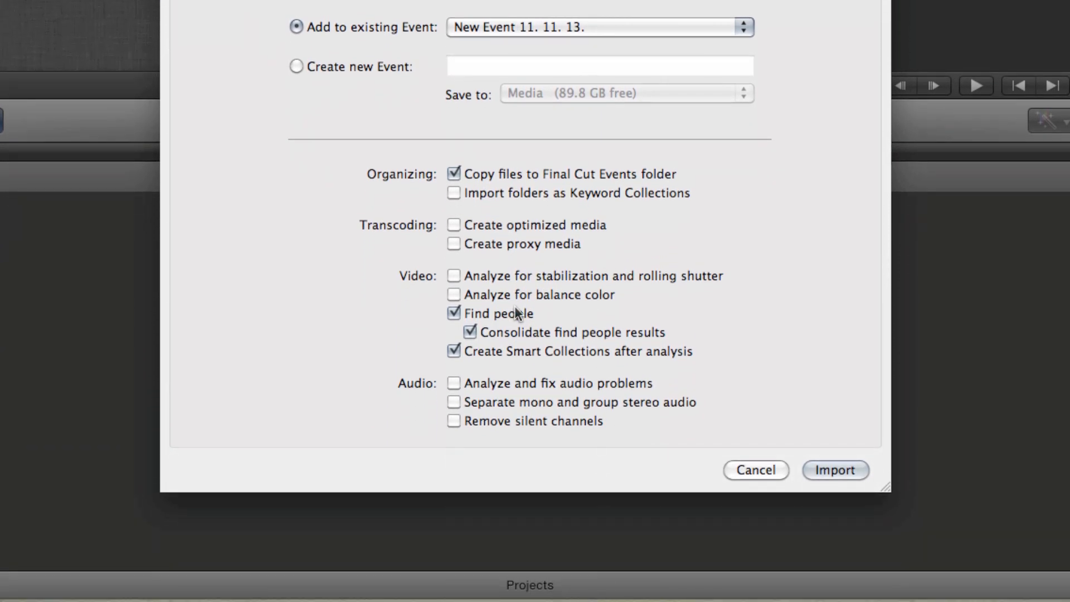
mouse_move(515, 308)
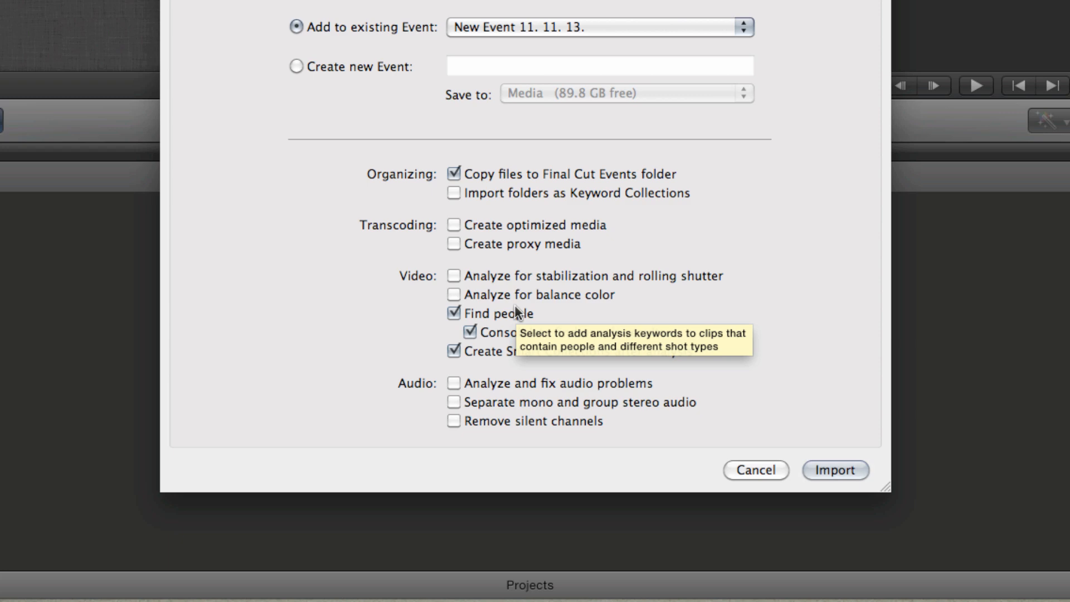
mouse_move(709, 186)
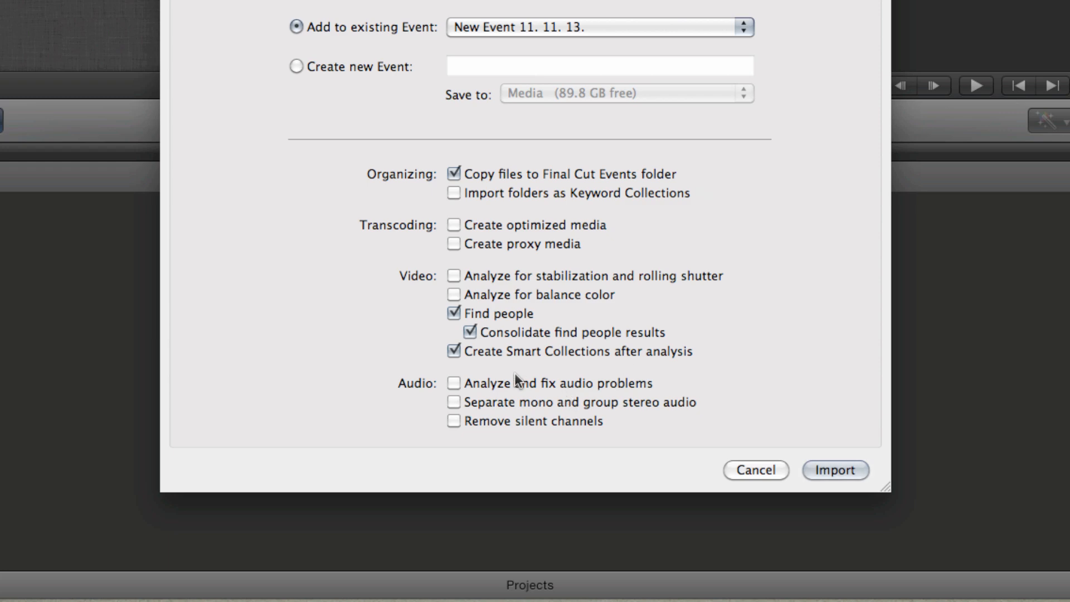
click(455, 314)
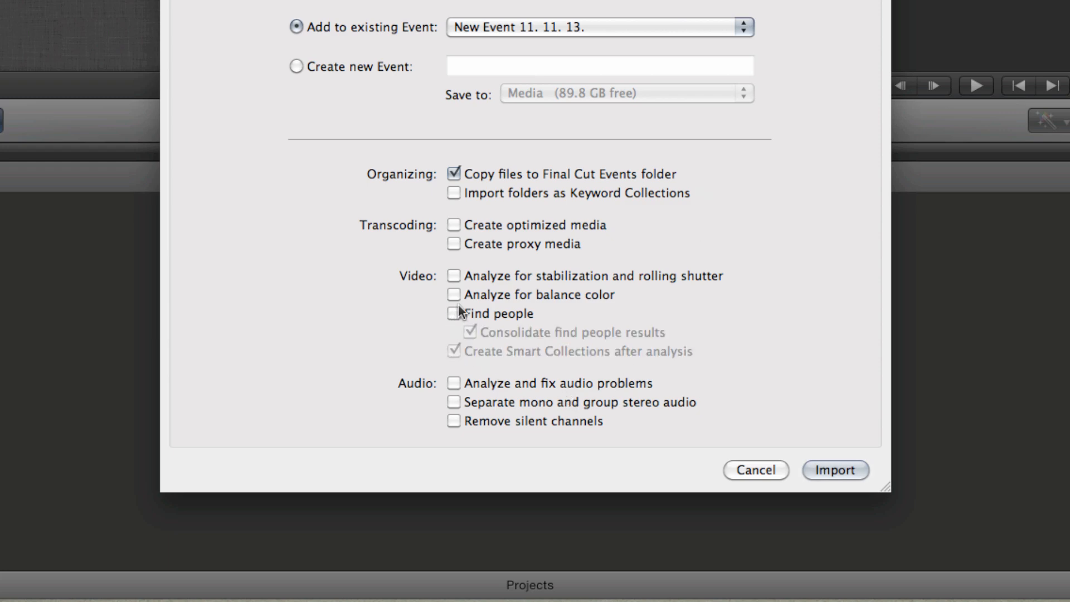
click(455, 313)
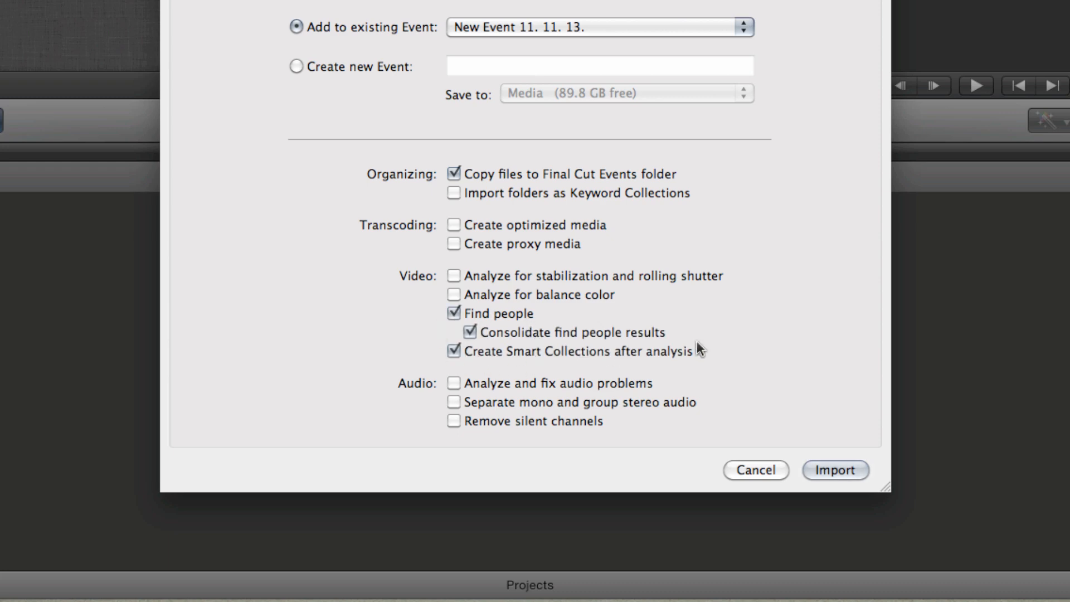
mouse_move(697, 343)
mouse_move(688, 298)
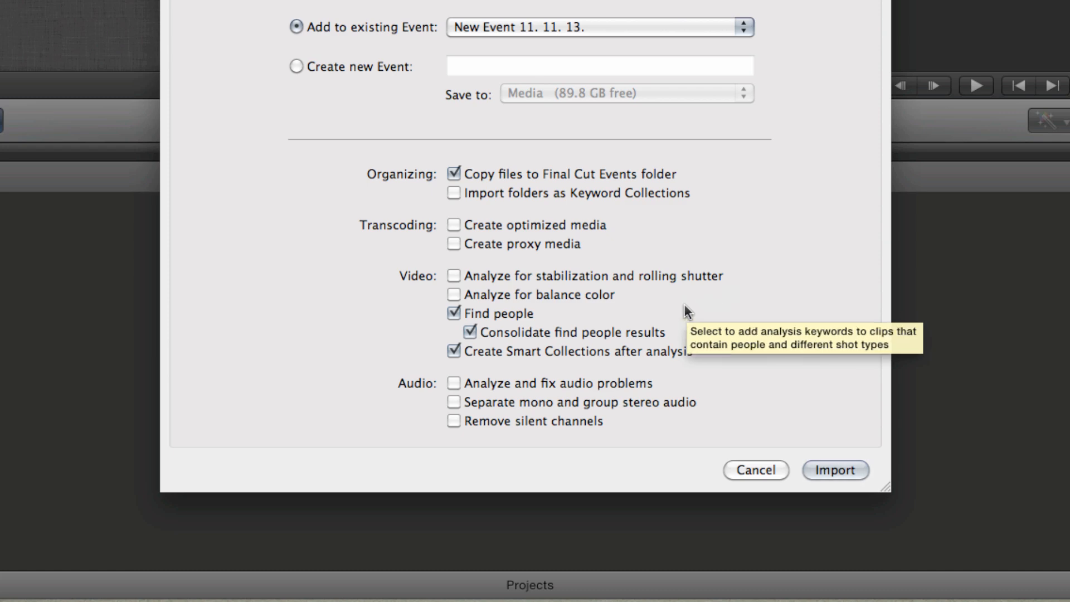
mouse_move(517, 361)
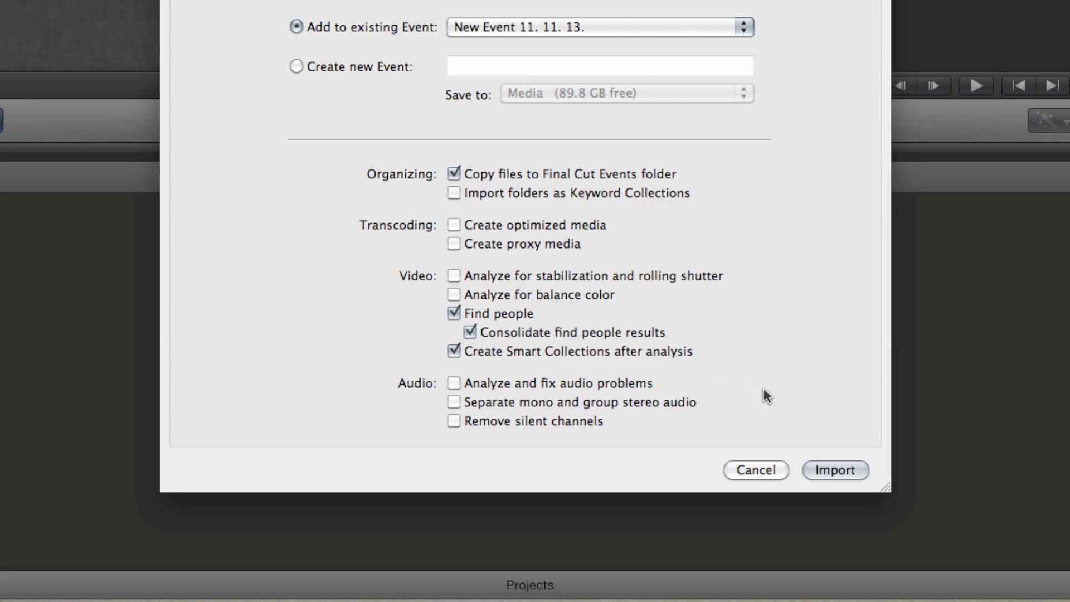
click(838, 470)
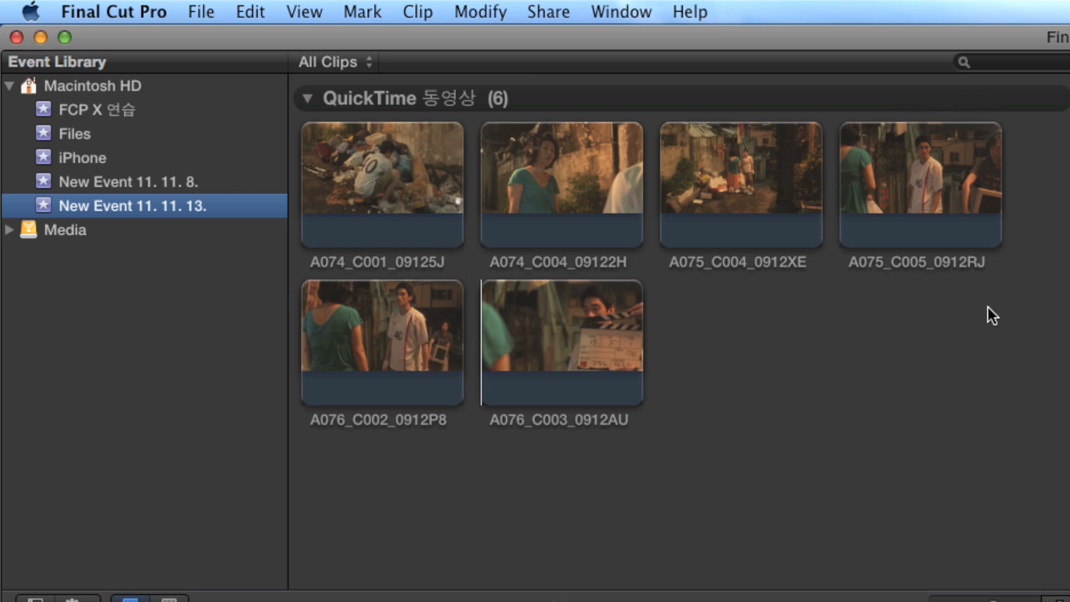
Check the background tasks, expanding the progress details for Transcoding and Analysis and for Importing Media
click(415, 123)
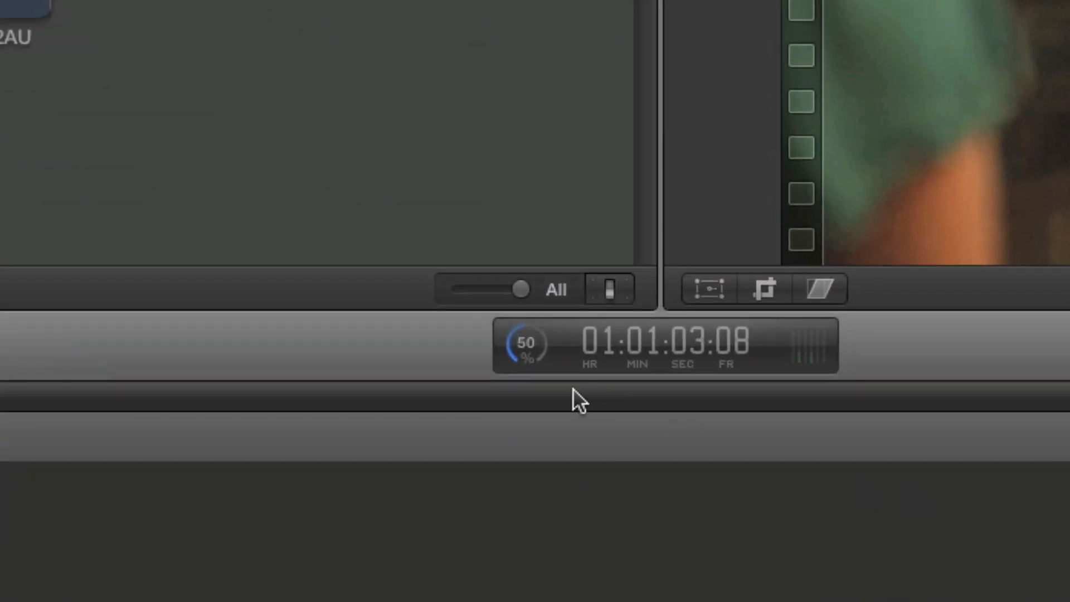
click(528, 343)
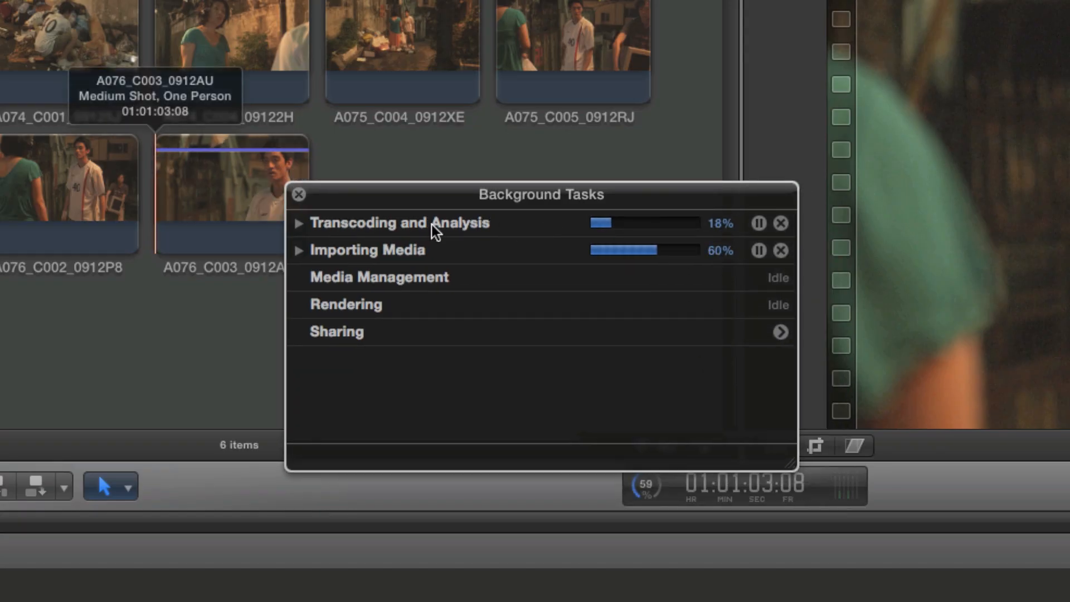
click(299, 224)
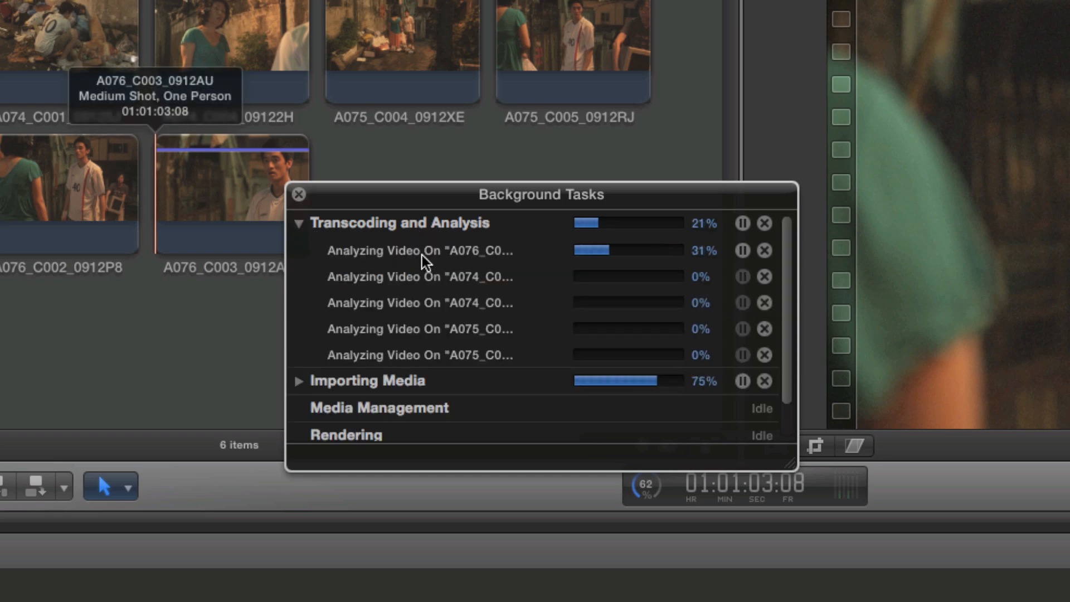
click(299, 381)
scroll(422, 387, down, 2)
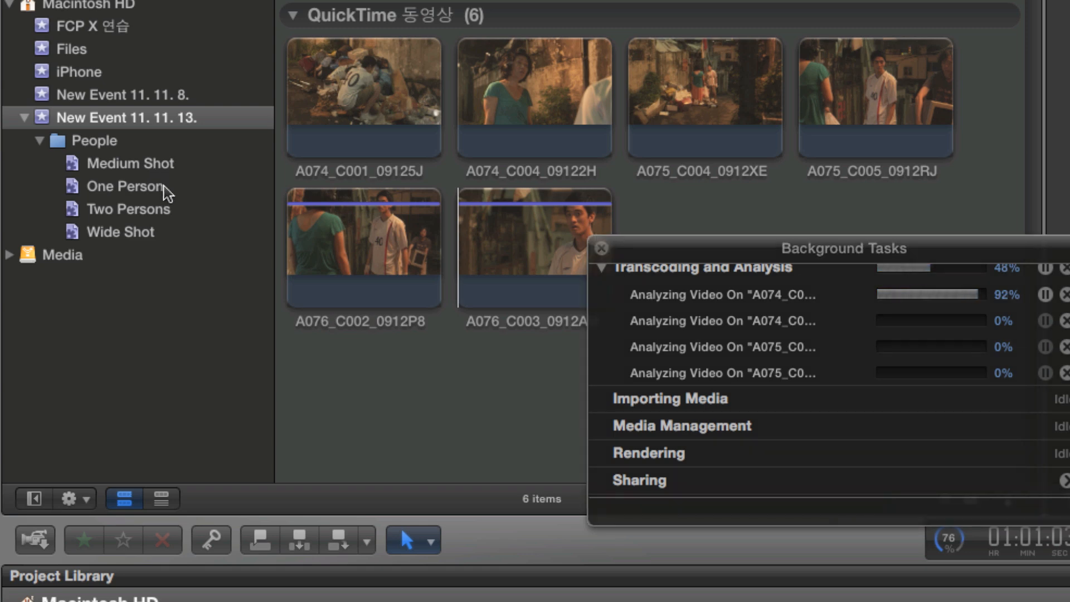
Look through the One Person, Two Persons, Wide Shot and Medium Shot Smart Collections in New Event 11. 11. 13
click(167, 192)
click(171, 214)
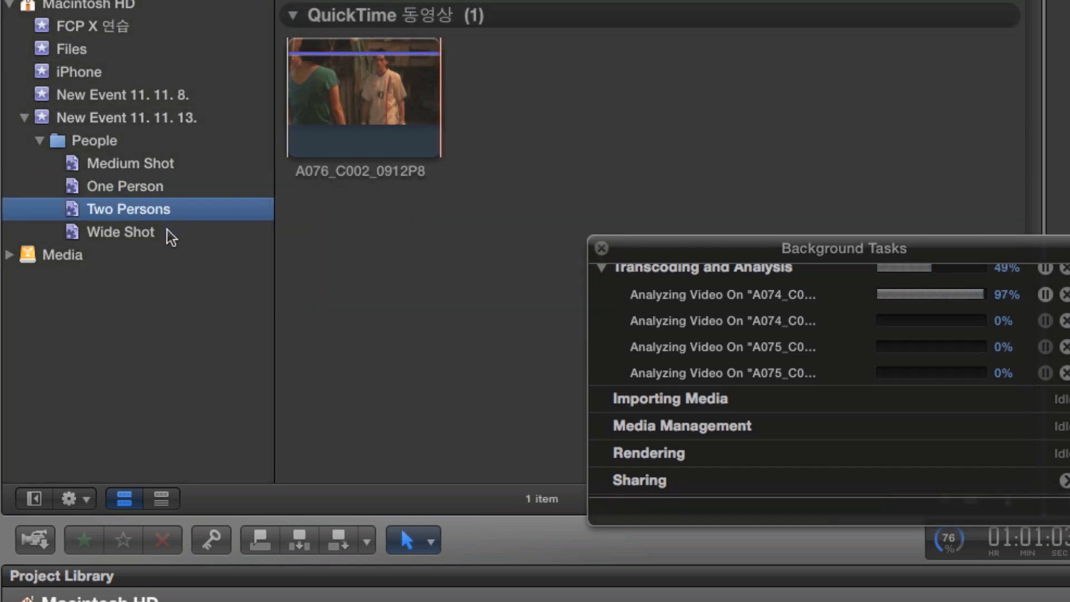
click(170, 233)
click(173, 210)
click(172, 187)
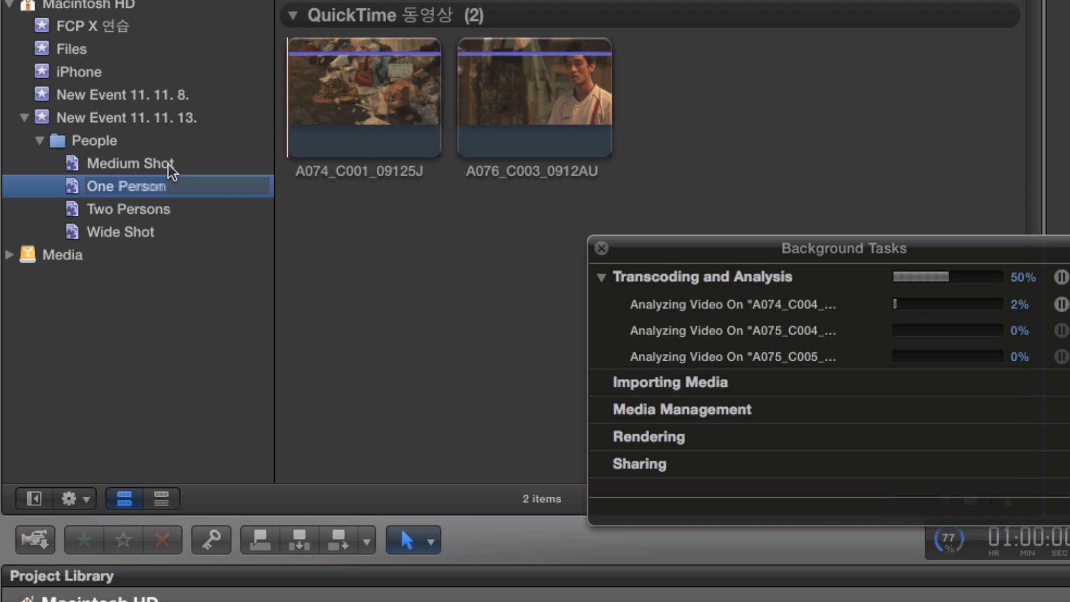
click(170, 164)
Review the clips sorted into the Medium Shot, One Person, Two Persons and Wide Shot collections of the DAY 3 event
click(208, 187)
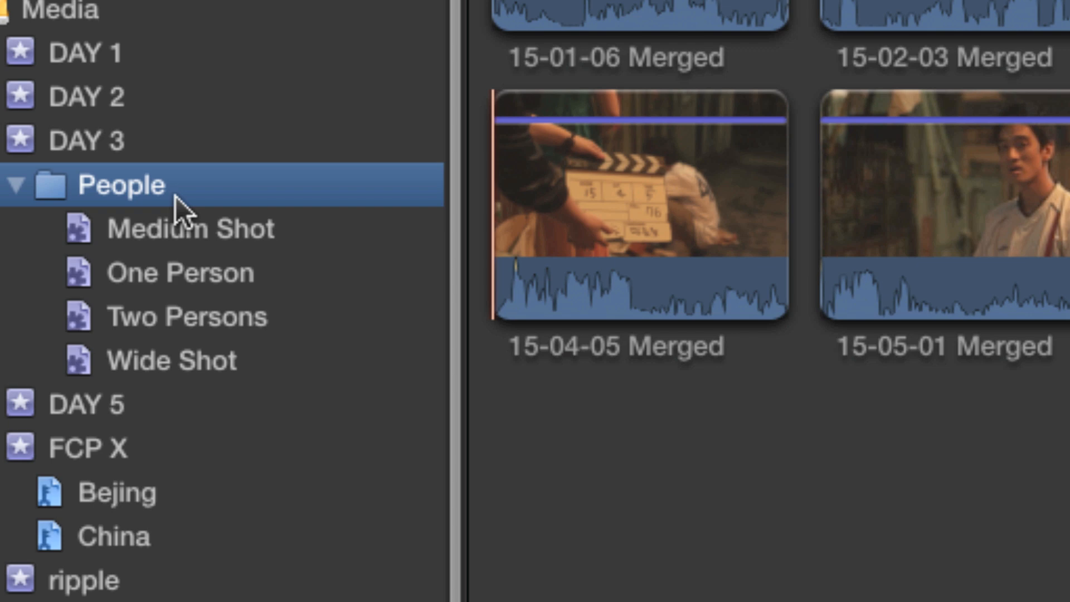
click(245, 236)
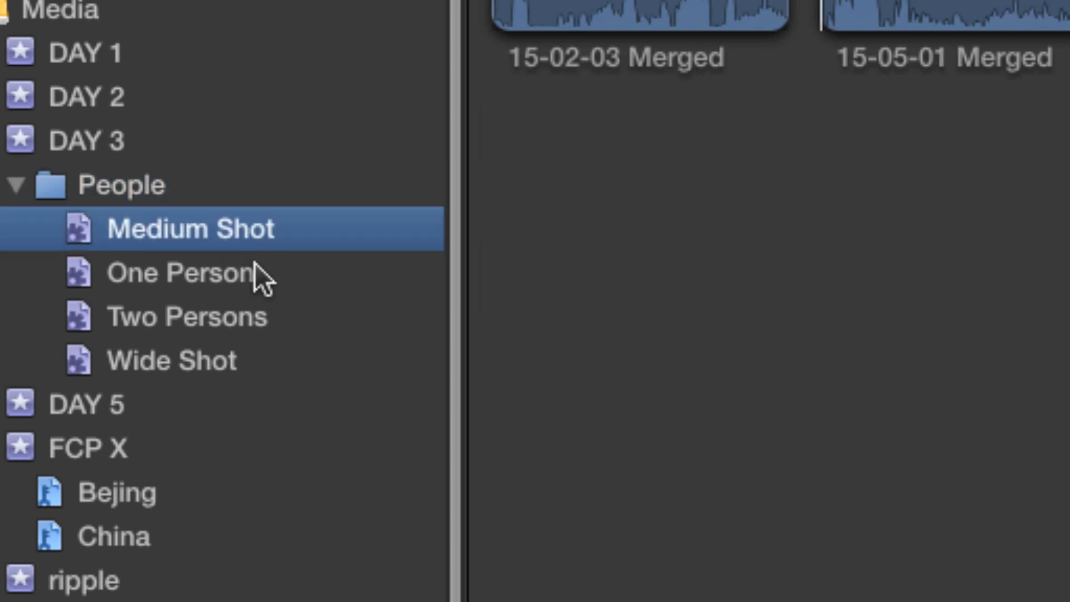
click(256, 263)
click(259, 329)
click(263, 346)
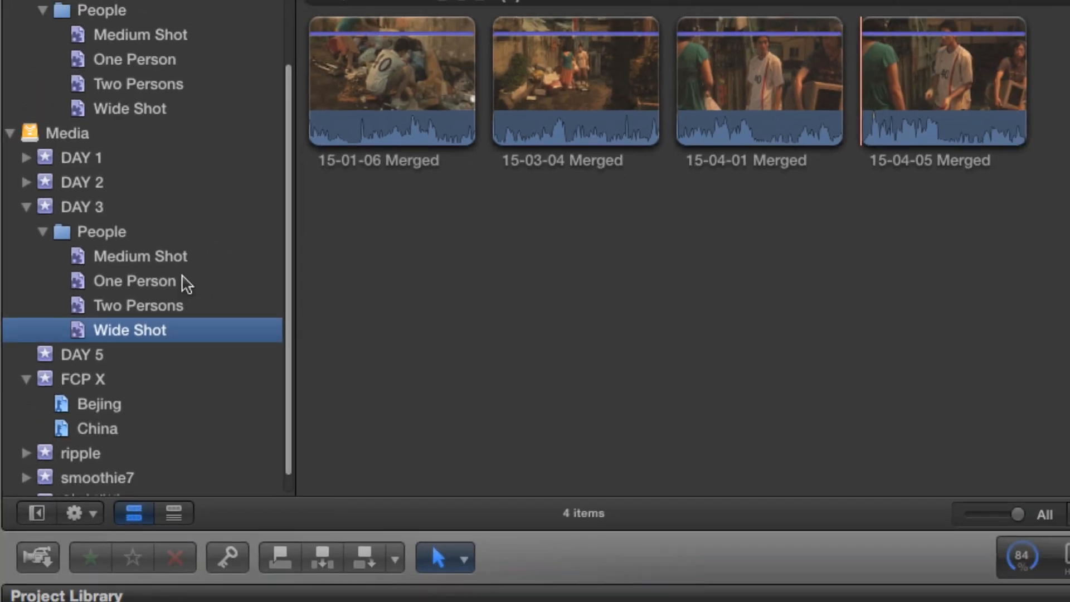
click(226, 252)
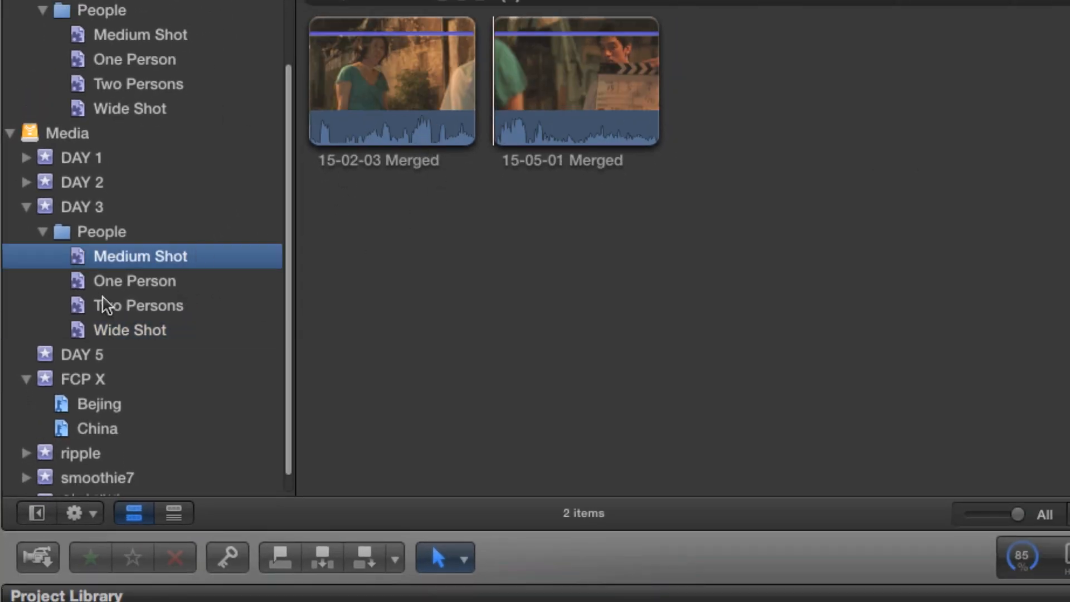
click(139, 285)
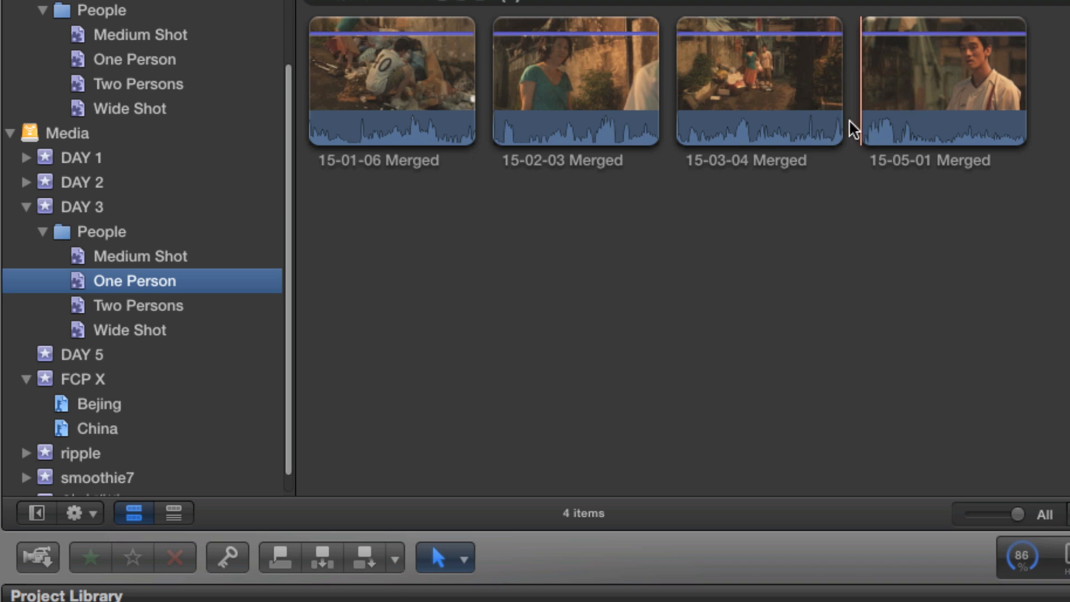
click(174, 307)
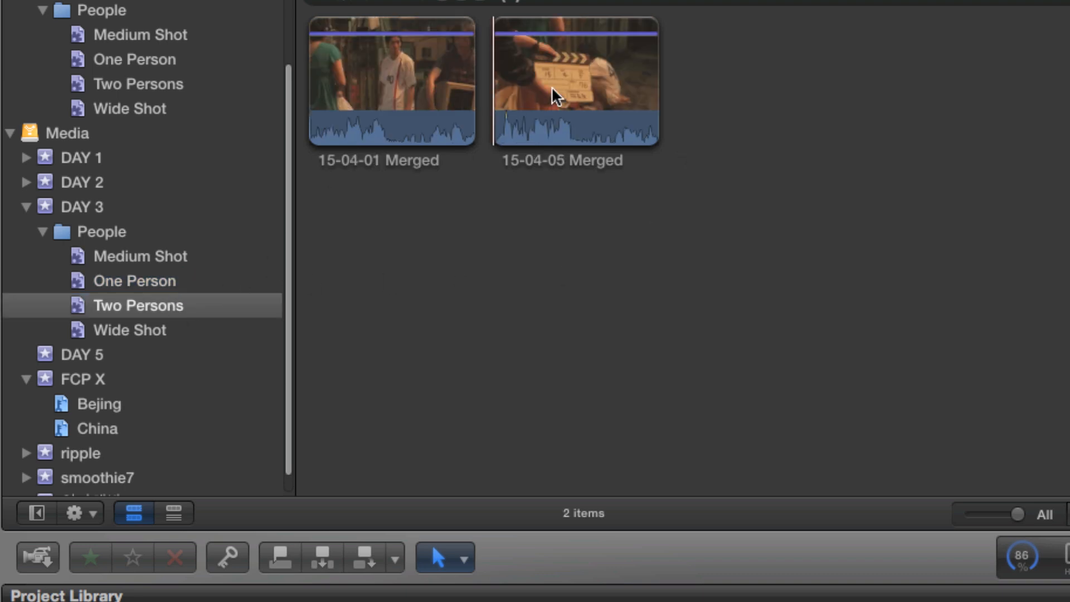
click(208, 328)
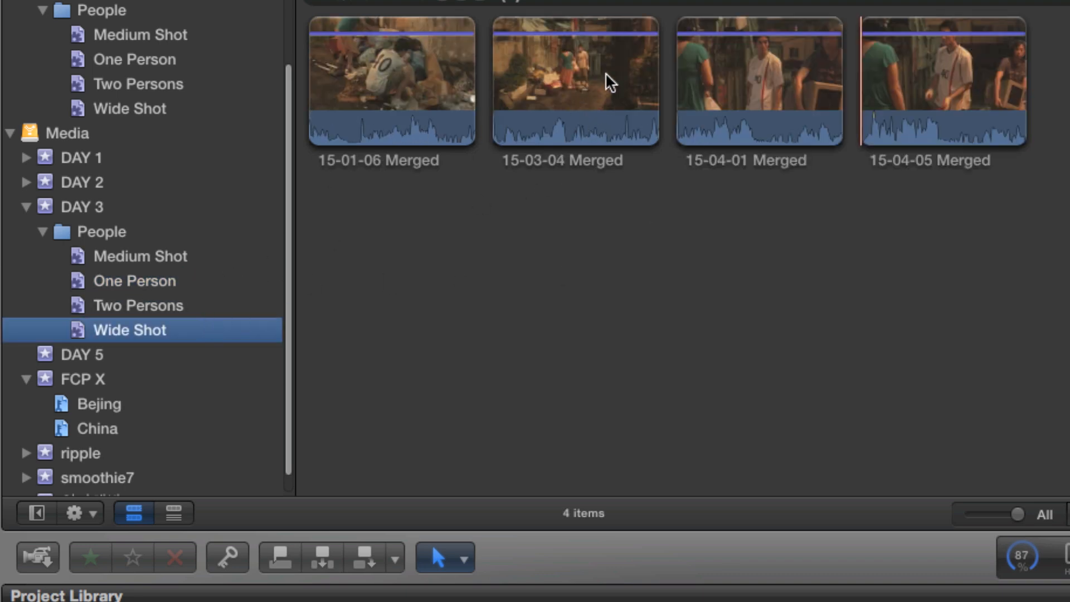
click(607, 112)
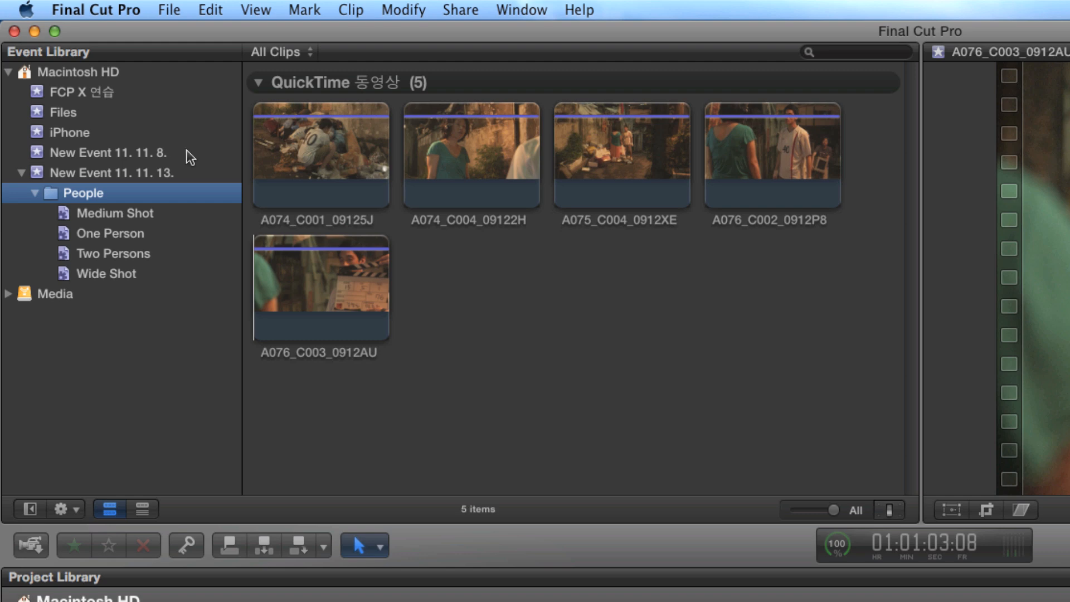
Inspect the clips in New Event 11. 11. 13.'s People folder in both filmstrip and list views, returning to filmstrip view
click(296, 153)
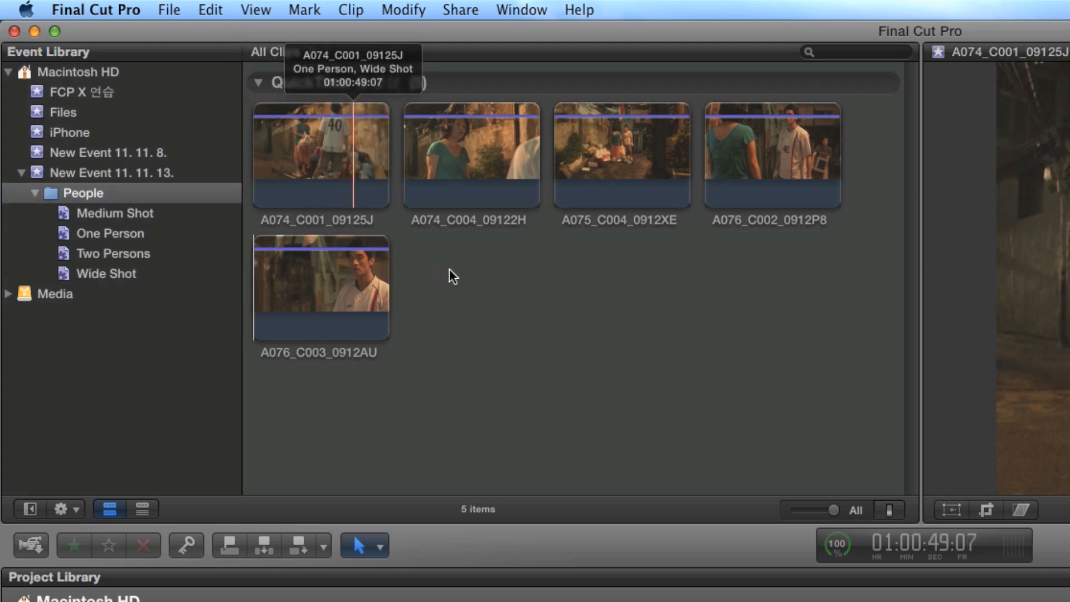
click(445, 180)
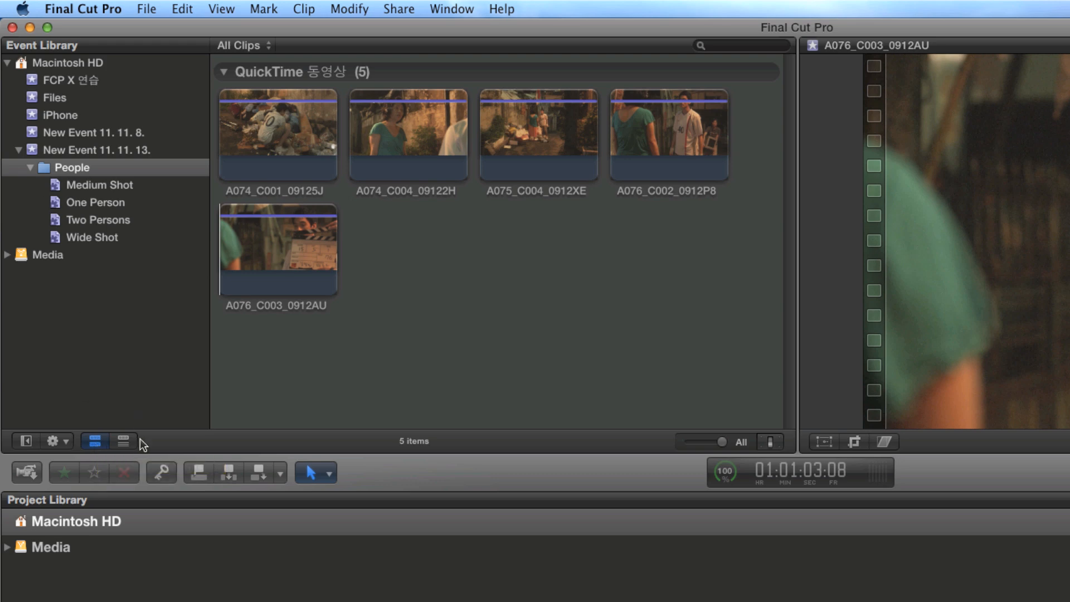
click(123, 441)
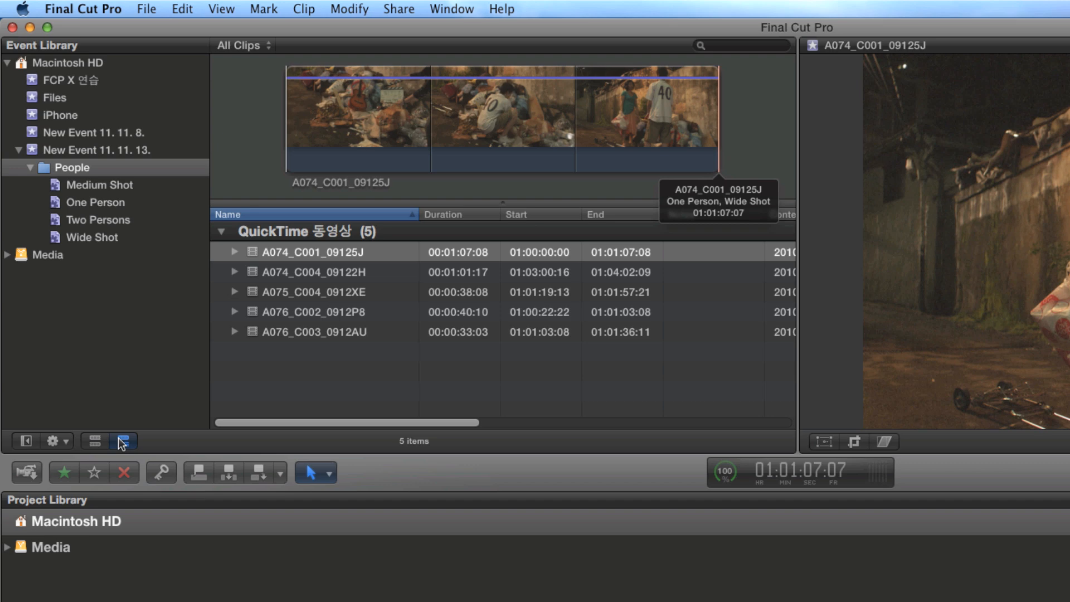
click(370, 272)
click(365, 292)
click(375, 310)
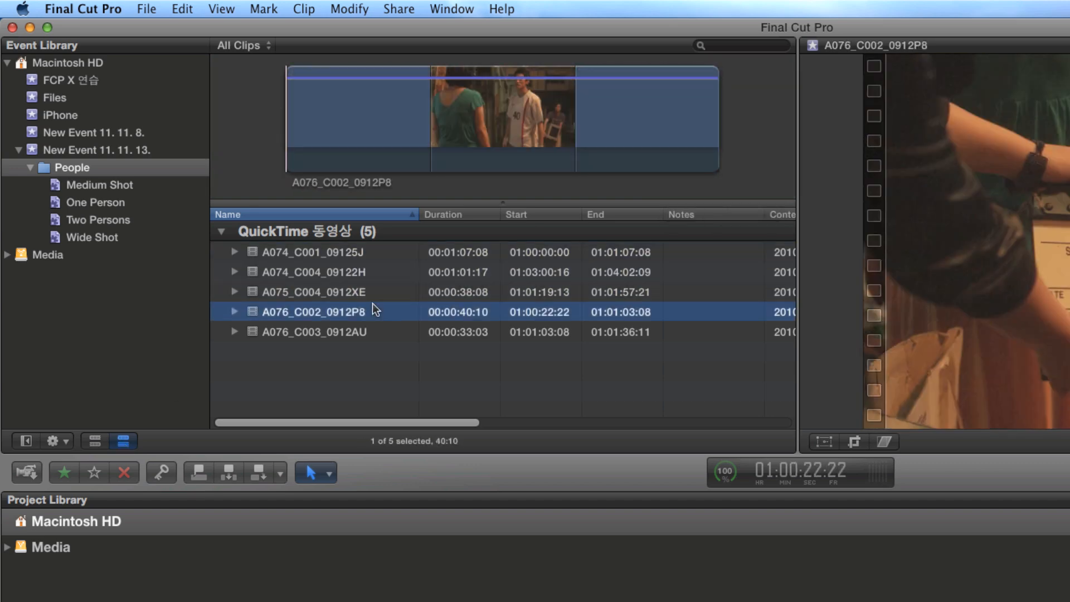
click(370, 272)
click(370, 252)
click(96, 441)
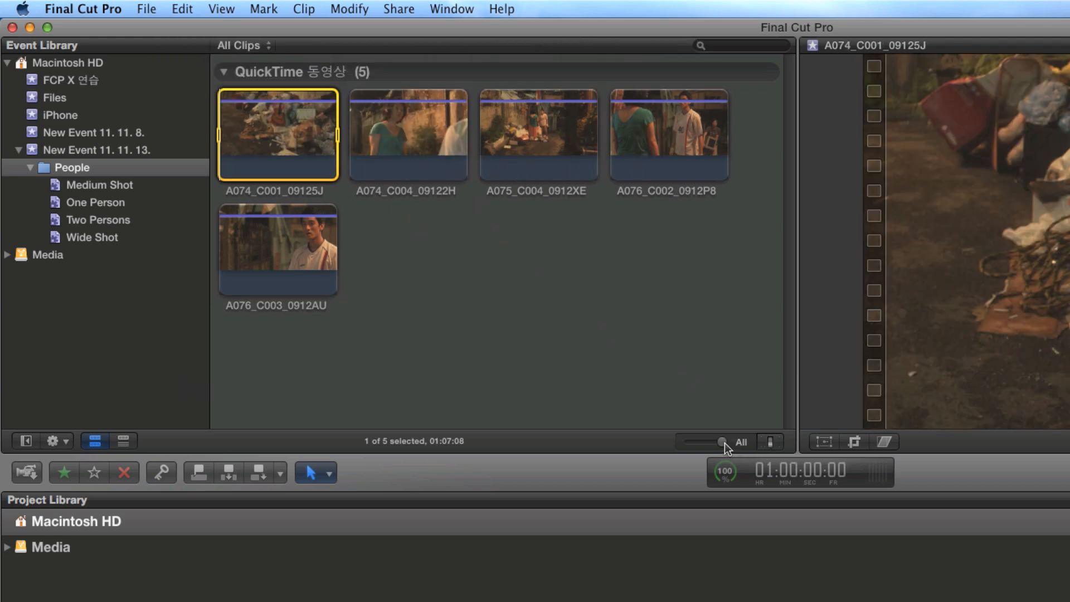
View the clip filmstrips at 1 second per thumbnail, restore the duration to All and clear the clip selection
drag(722, 442, 694, 448)
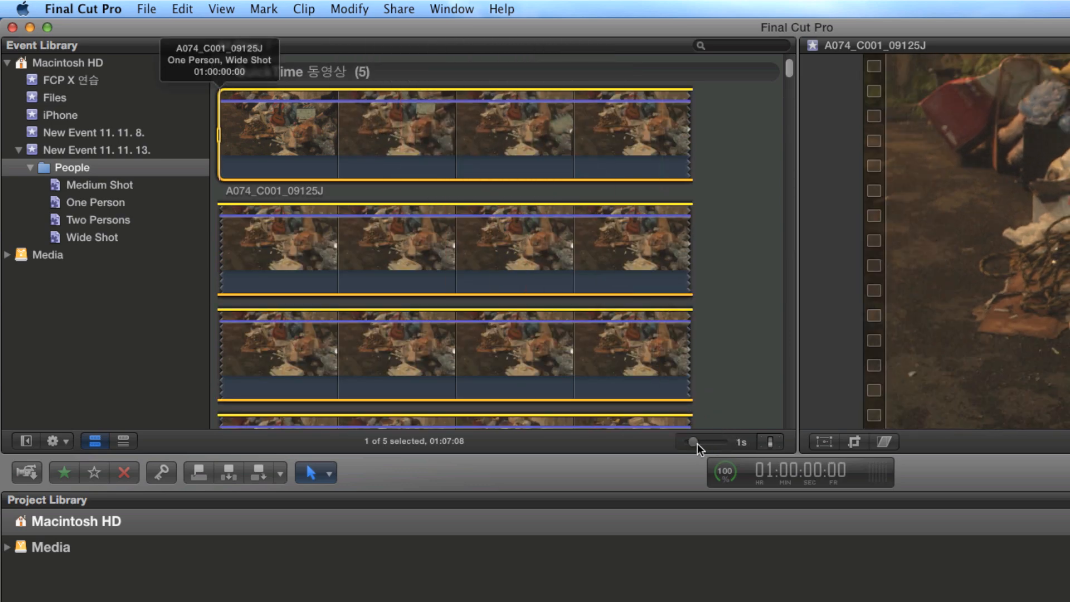
drag(694, 443, 723, 444)
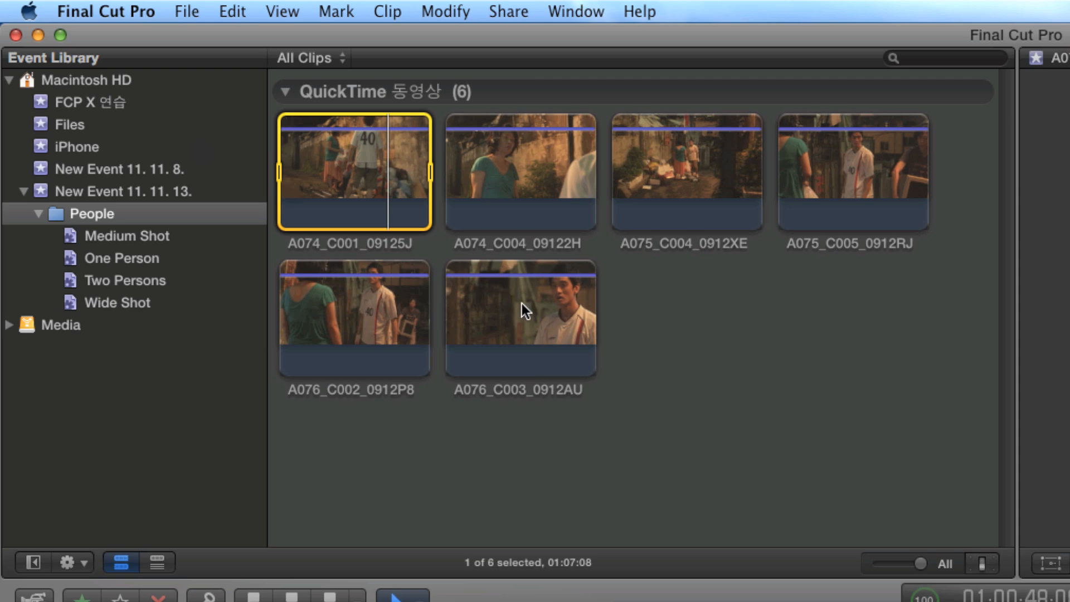
click(615, 315)
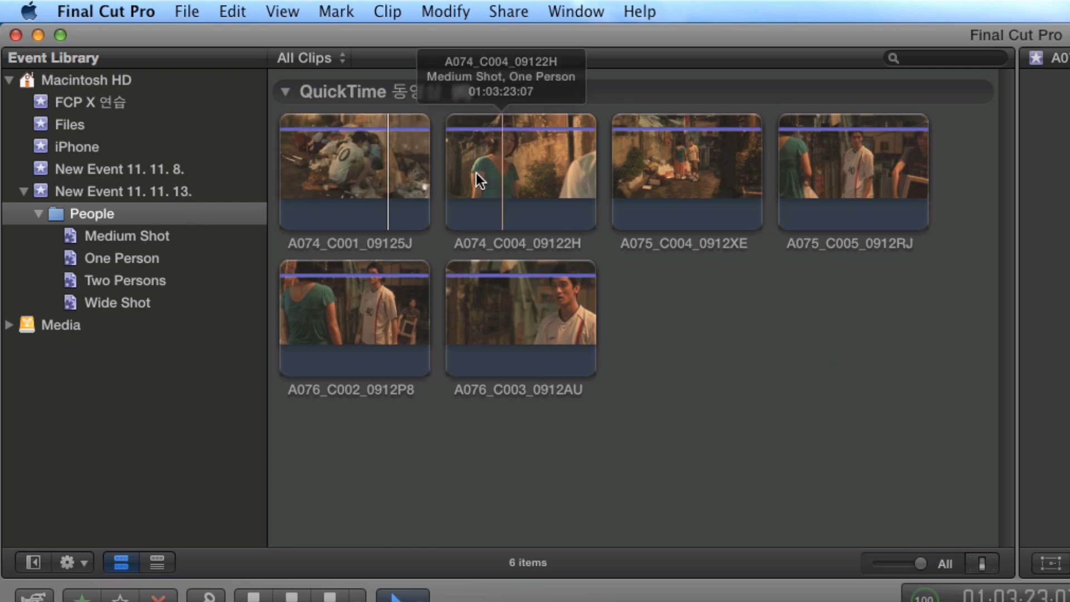
Mark clip A074_C001_09125J as a favorite and clip A074_C004_09122H as rejected
click(392, 171)
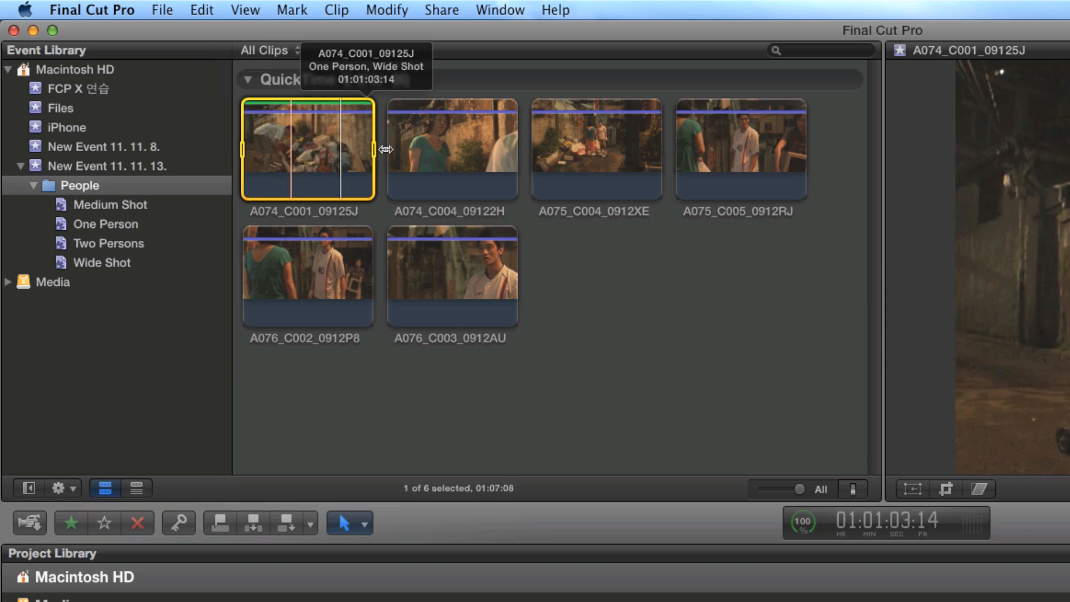
click(466, 170)
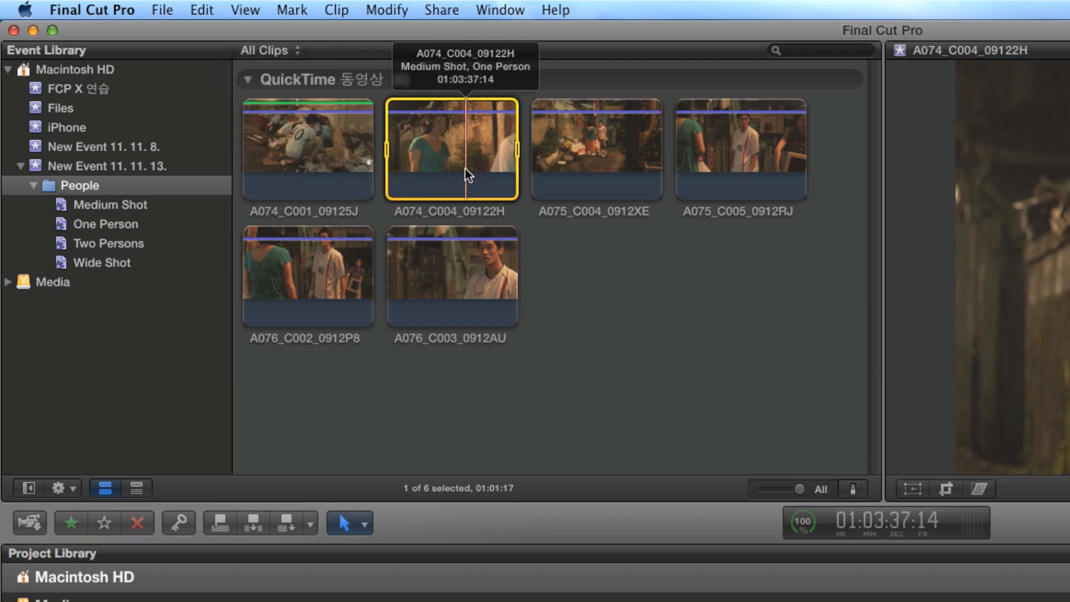
click(134, 530)
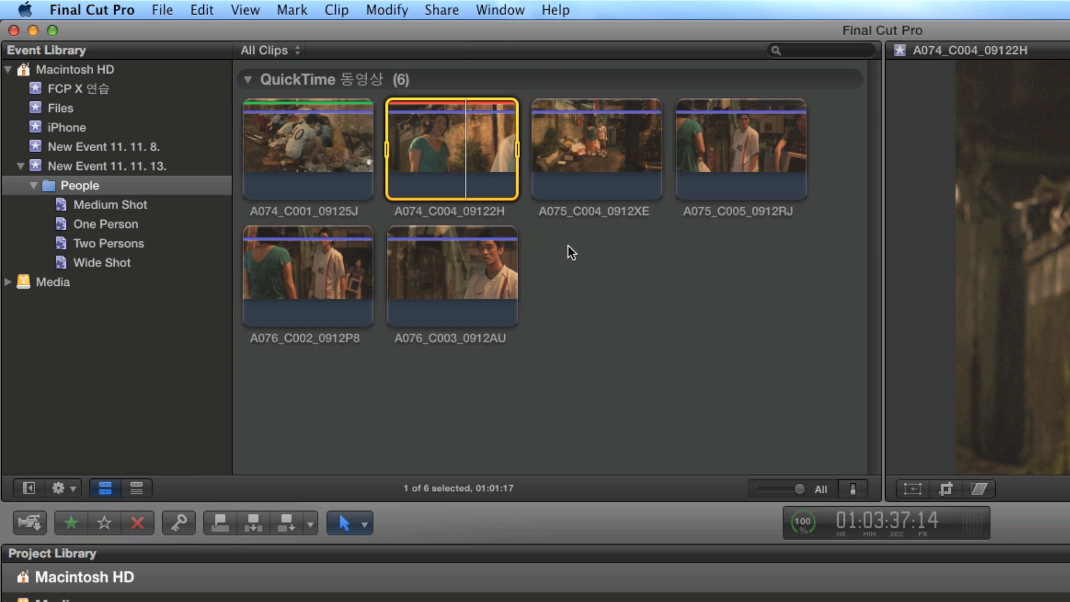
Remove the rejected rating from clip A074_C004_09122H and clear the clip selection
click(597, 184)
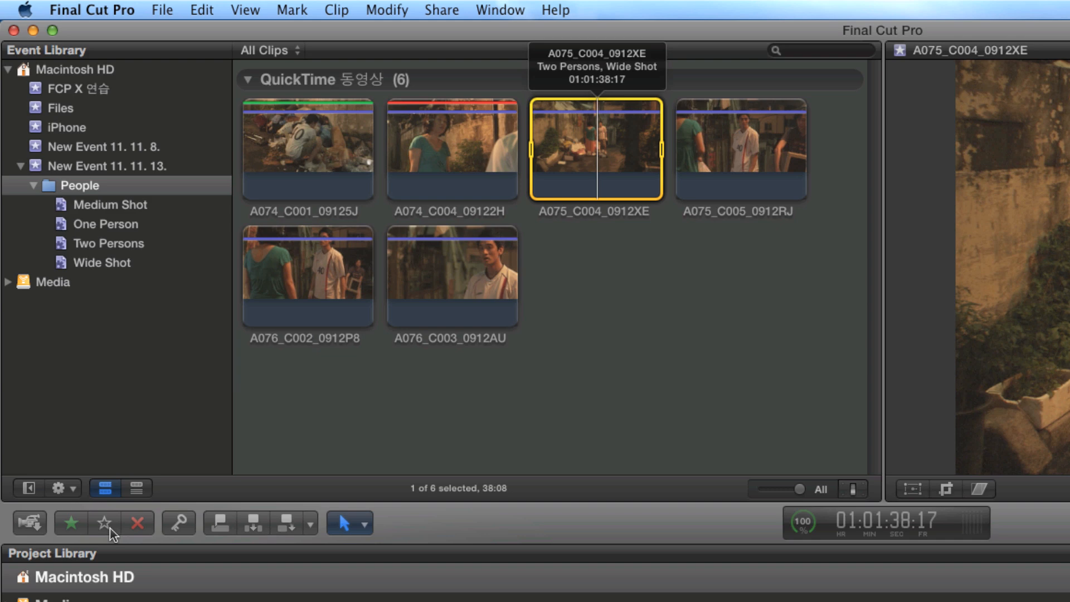
click(481, 154)
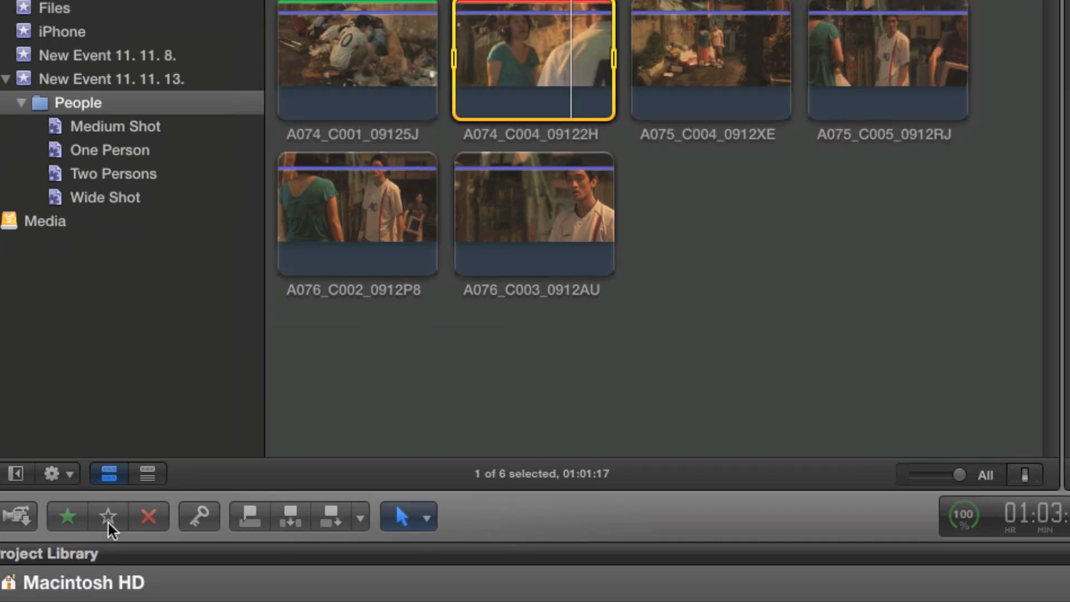
click(104, 525)
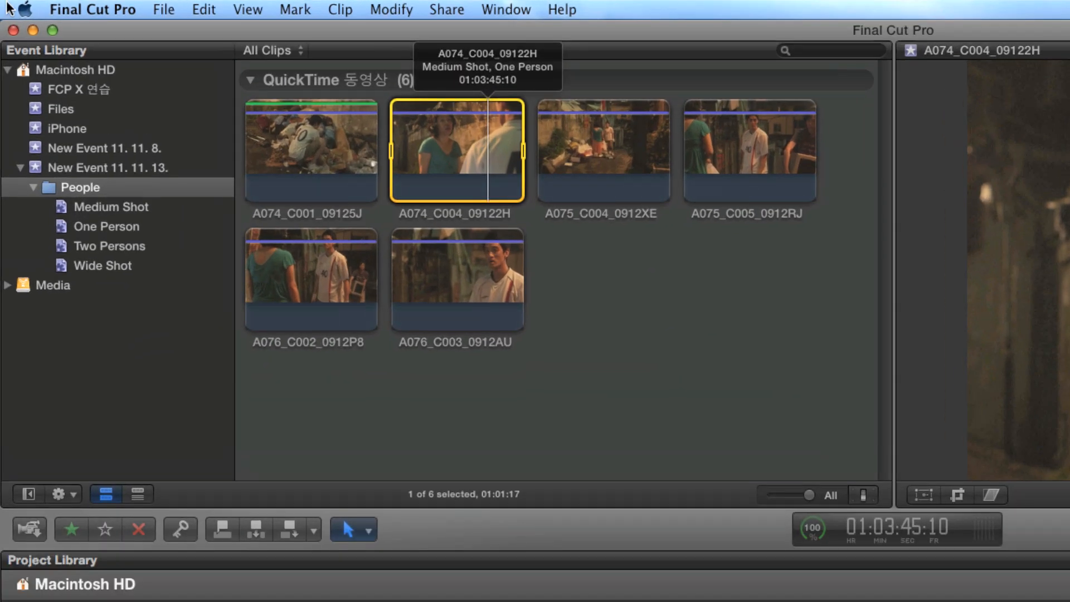
click(557, 245)
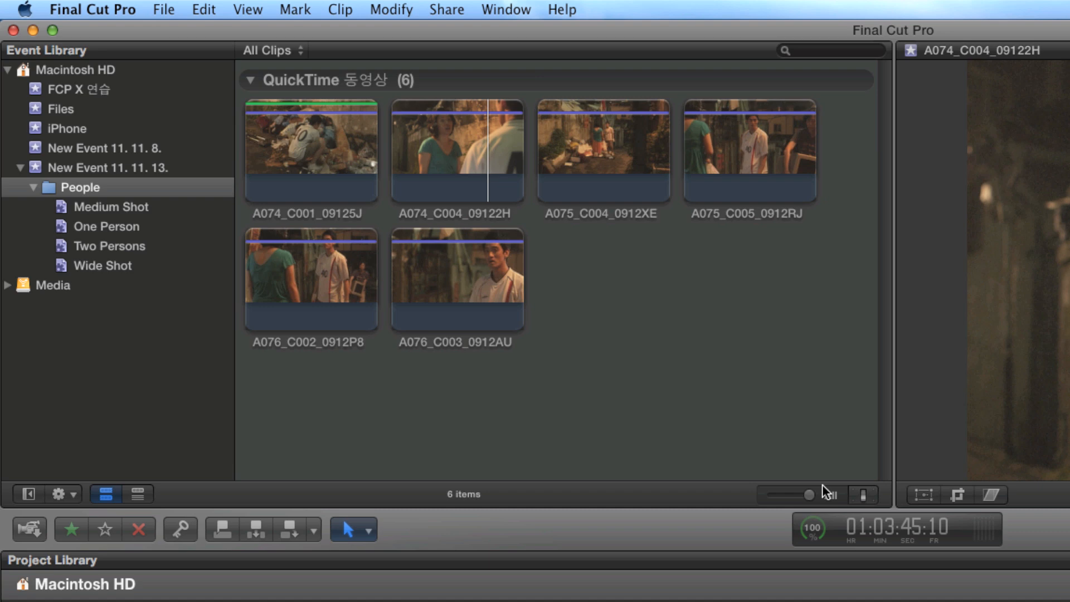
Expand the filmstrips to 5 seconds per thumbnail and remove the favorite rating from clip A074_C001_09125J
drag(809, 495, 786, 496)
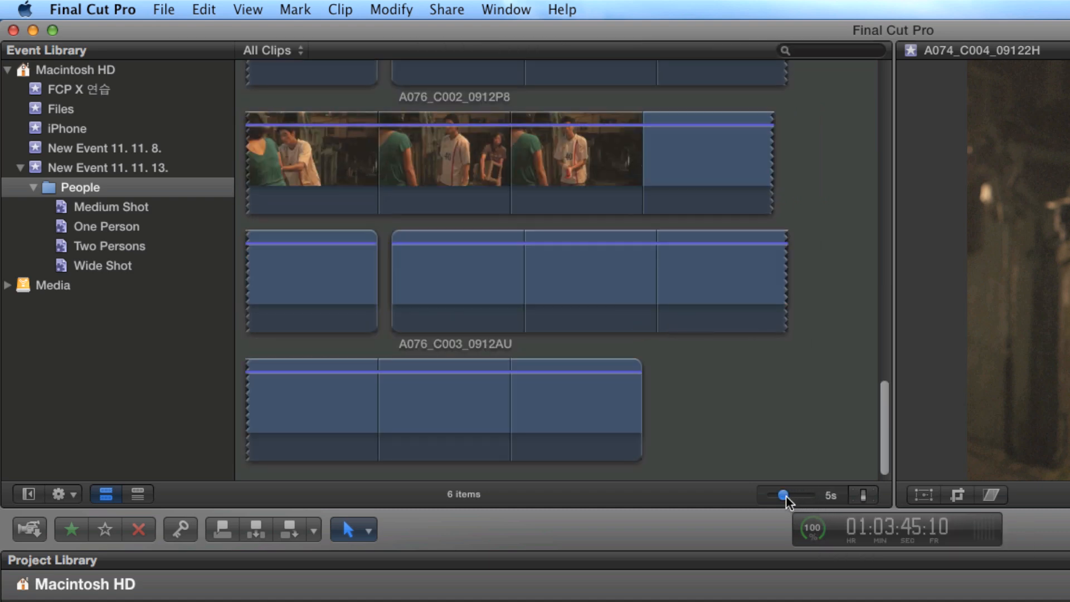
scroll(483, 225, up, 10)
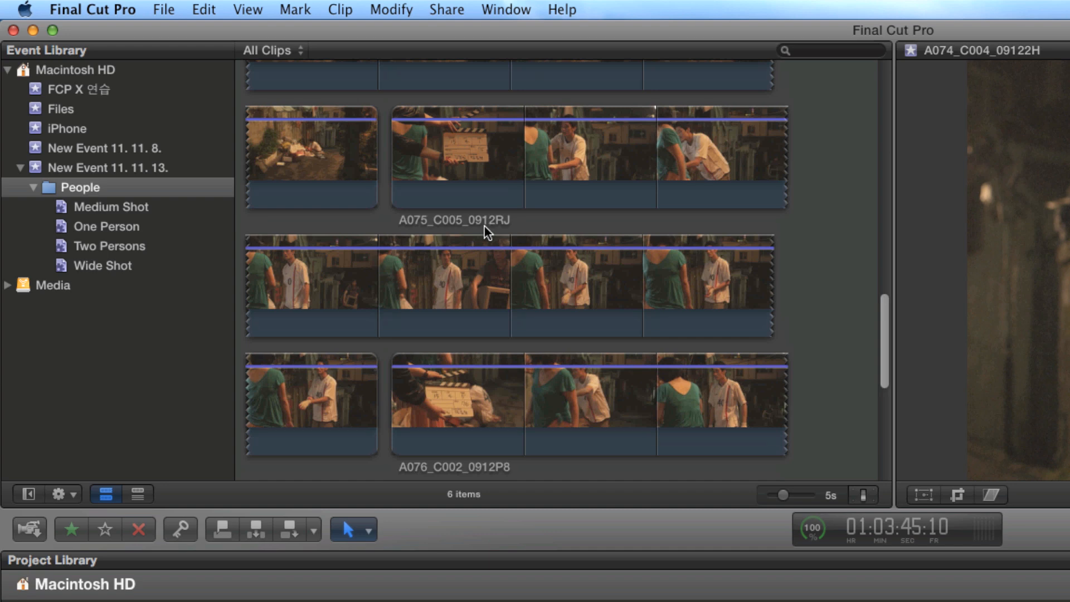
click(411, 148)
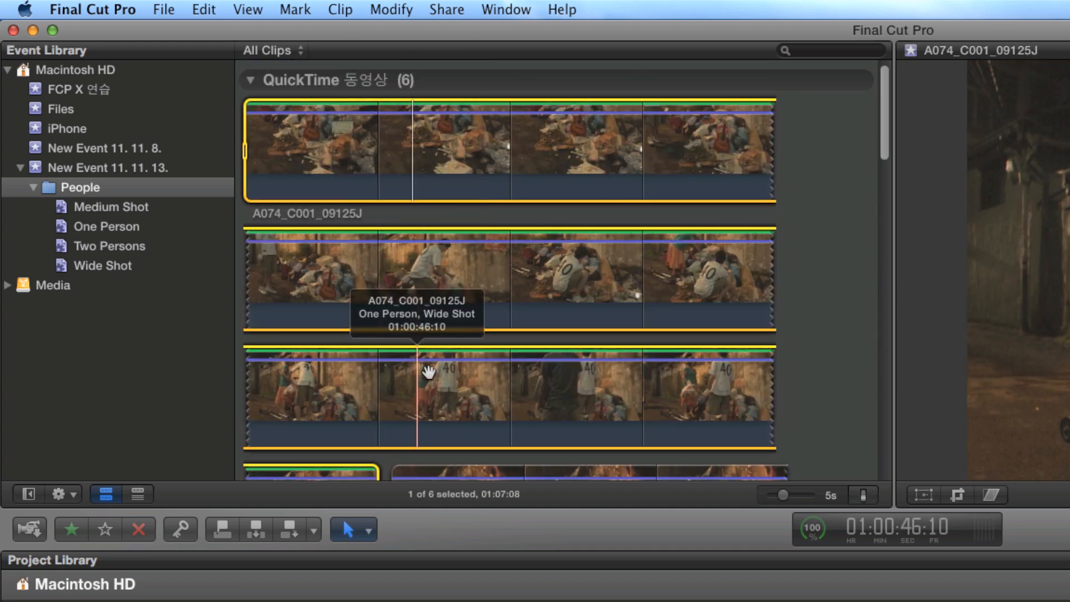
click(113, 529)
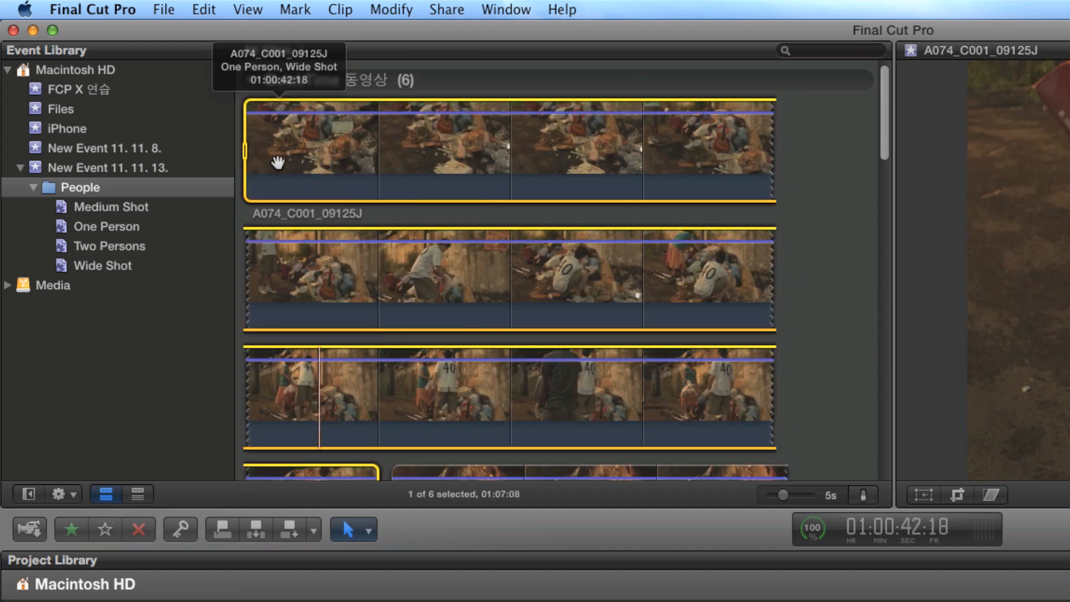
Show 10 seconds per thumbnail and mark a range of about 10:05 starting near 01:00:09:10 in A074_C001_09125J as a favorite
drag(248, 152, 494, 156)
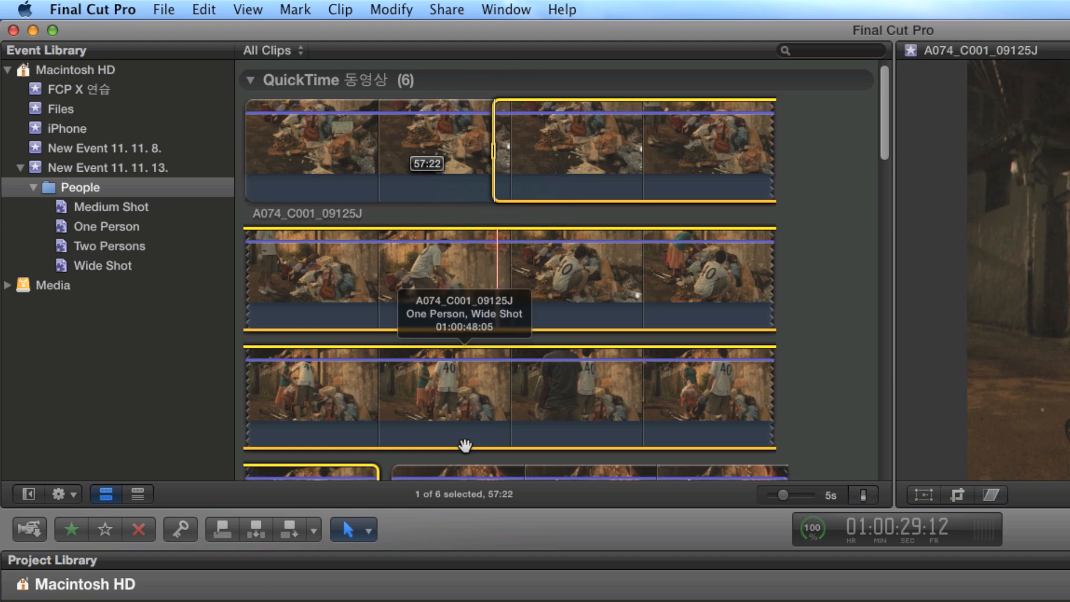
drag(784, 495, 786, 496)
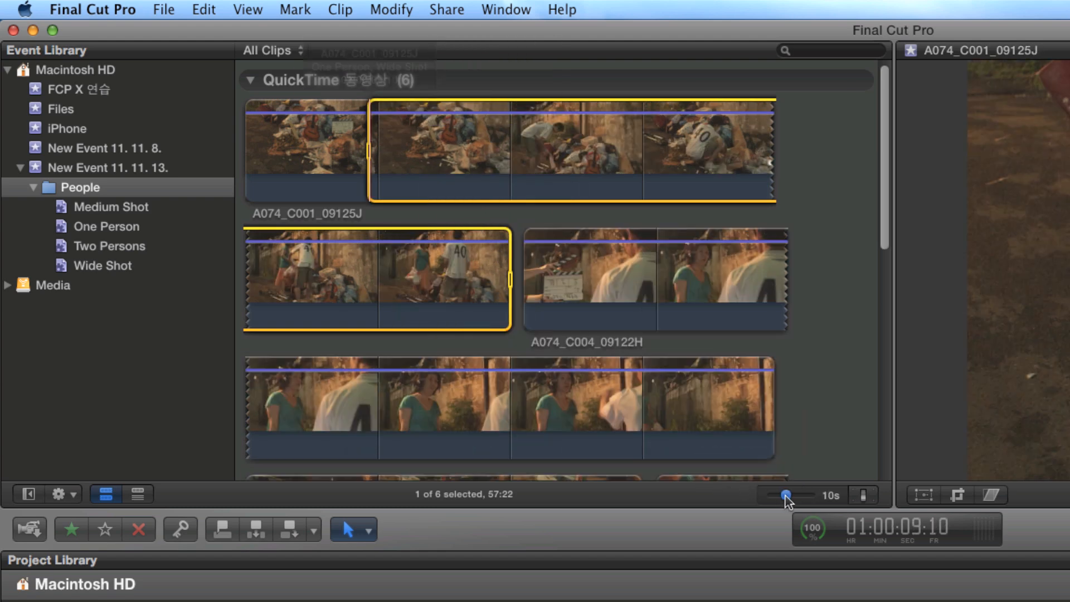
drag(511, 277, 506, 161)
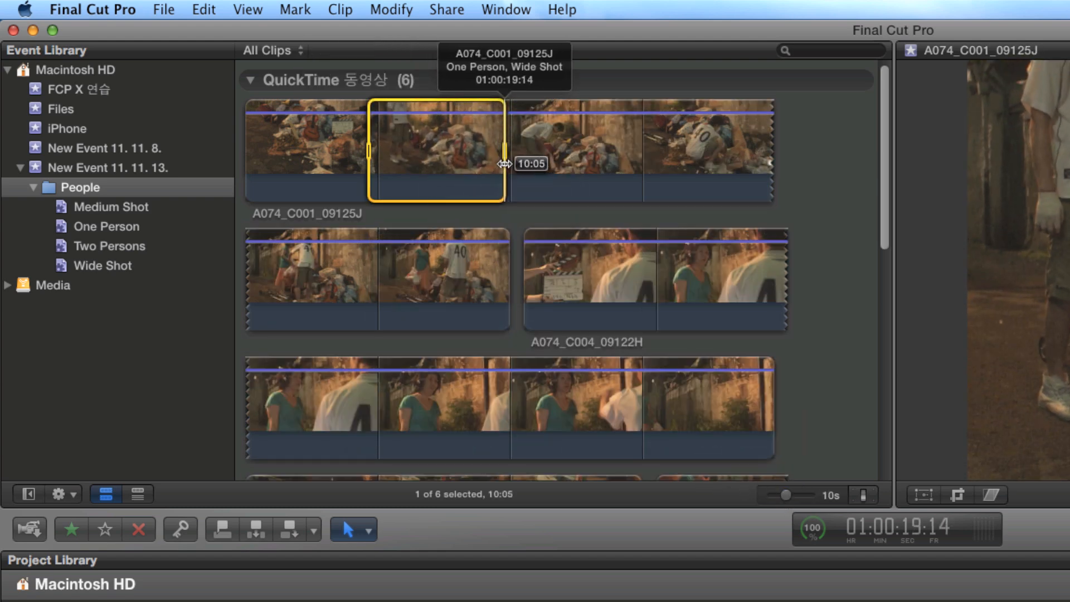
click(69, 531)
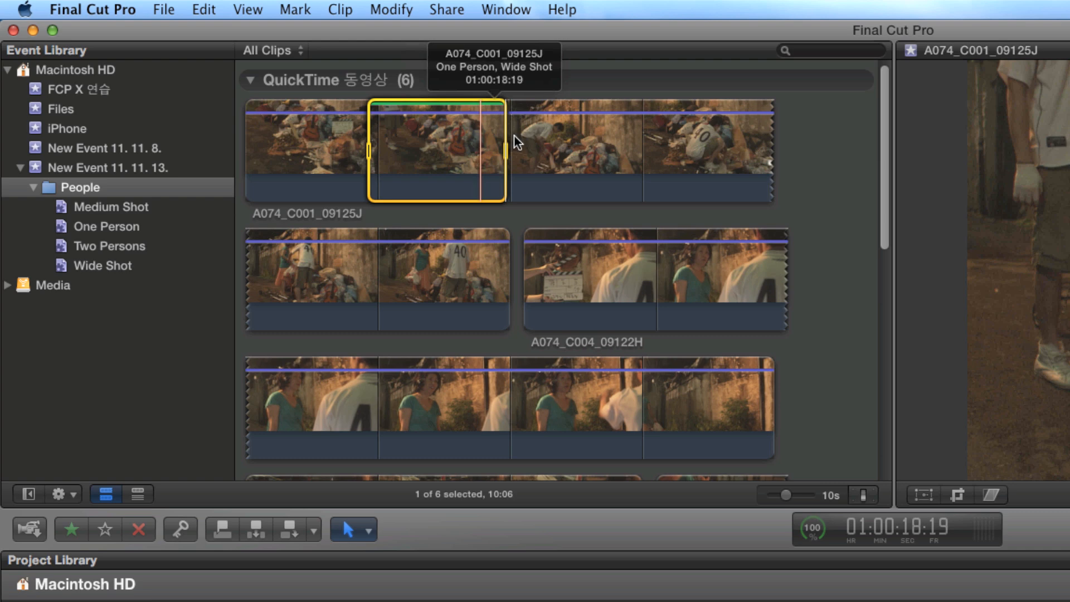
Select a range of about 09:23 starting at 01:00:21:17 in A074_C001_09125J, after its favorite section, and mark it as rejected
click(583, 139)
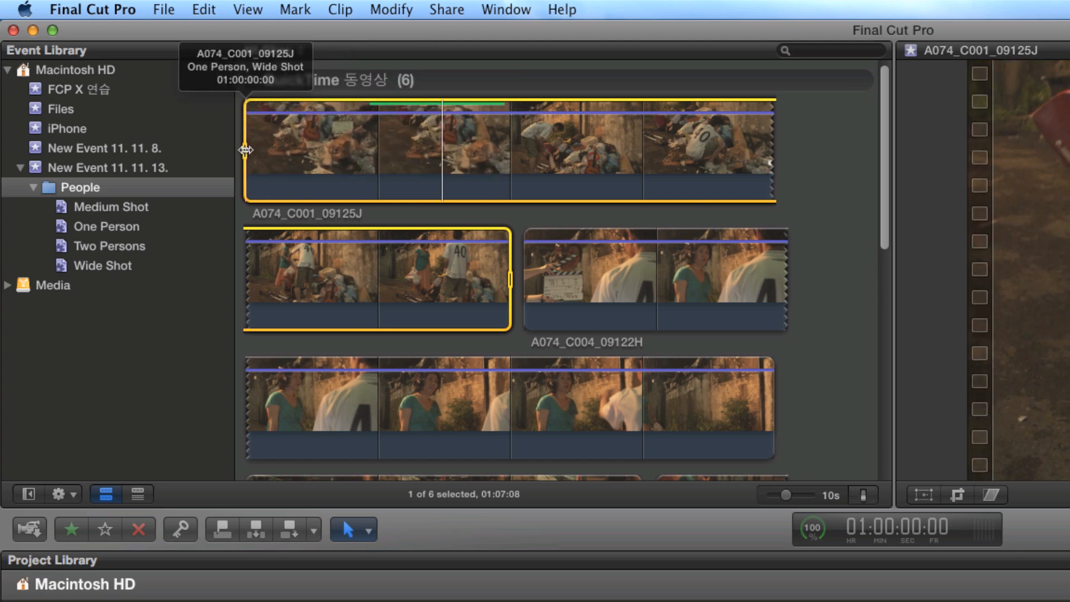
drag(246, 149, 368, 149)
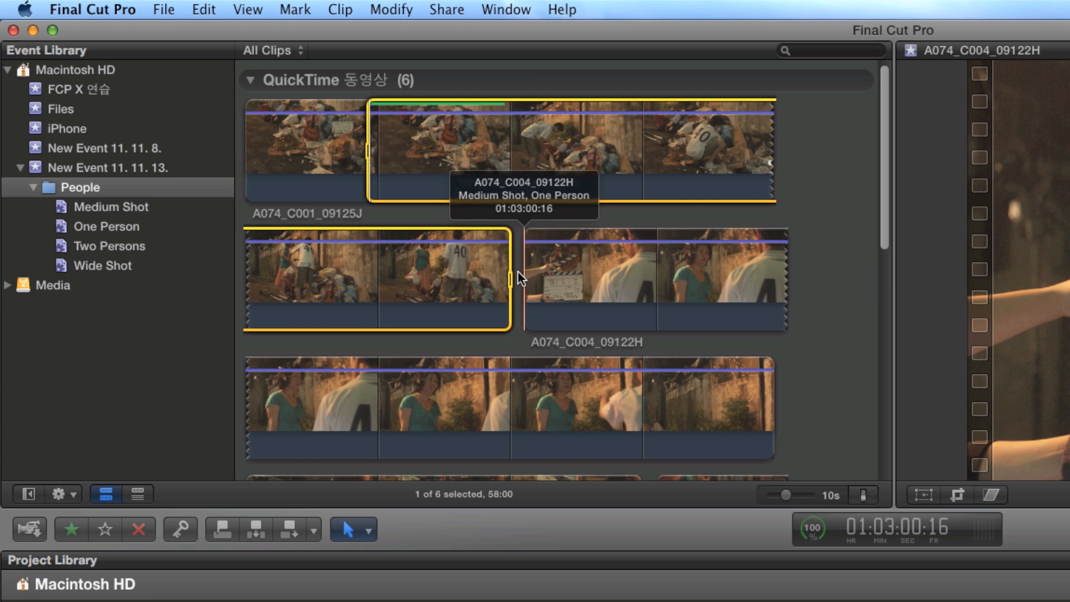
drag(505, 266, 514, 158)
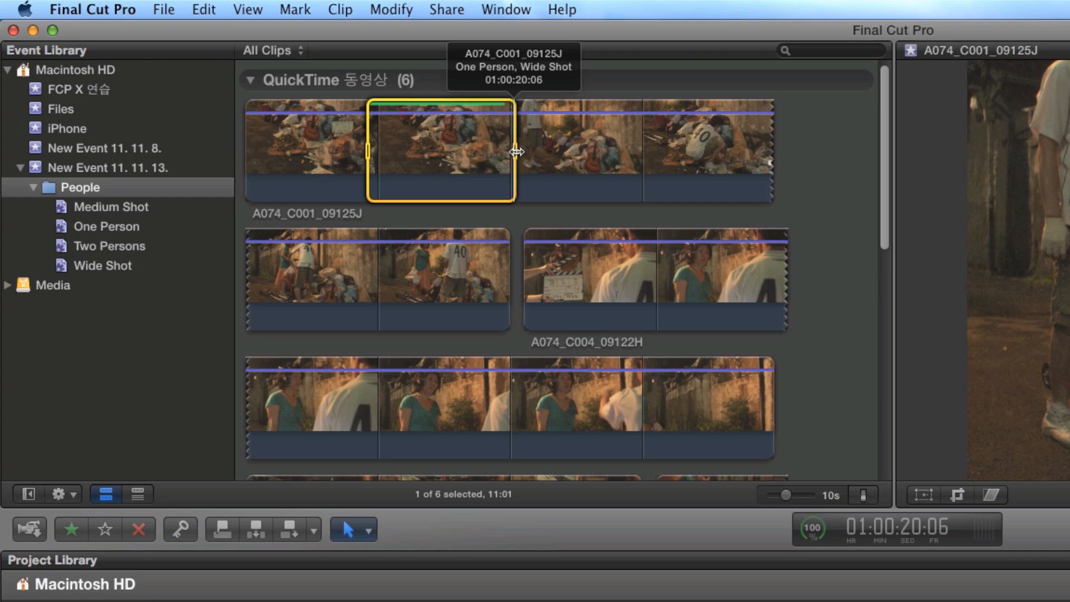
drag(520, 152, 666, 151)
drag(369, 151, 533, 152)
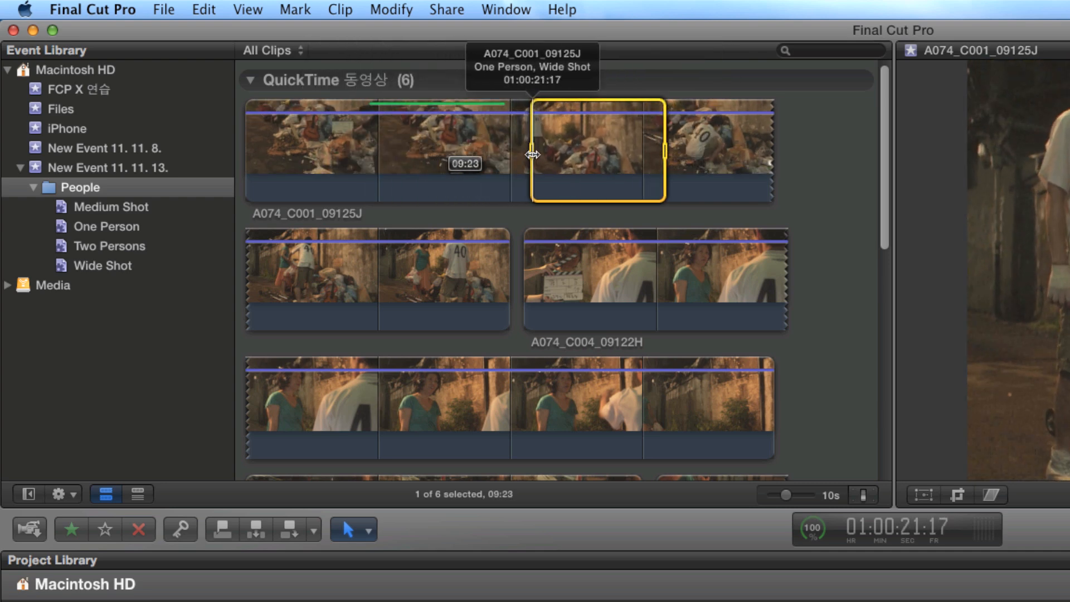
click(133, 536)
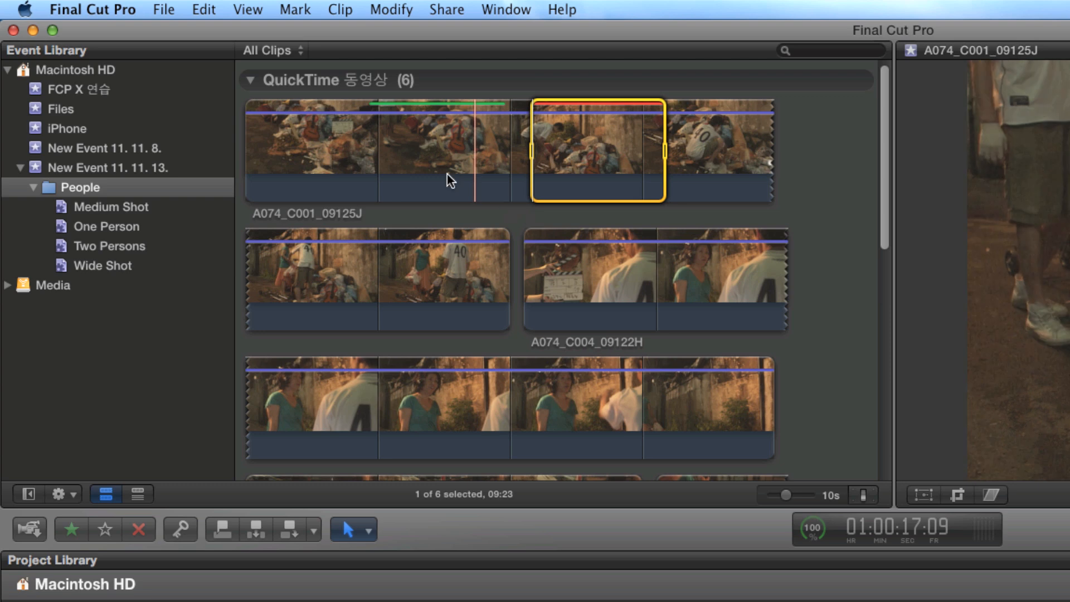
Filter the People folder's clips to Favorites, then switch the filter to Hide Rejected
click(250, 50)
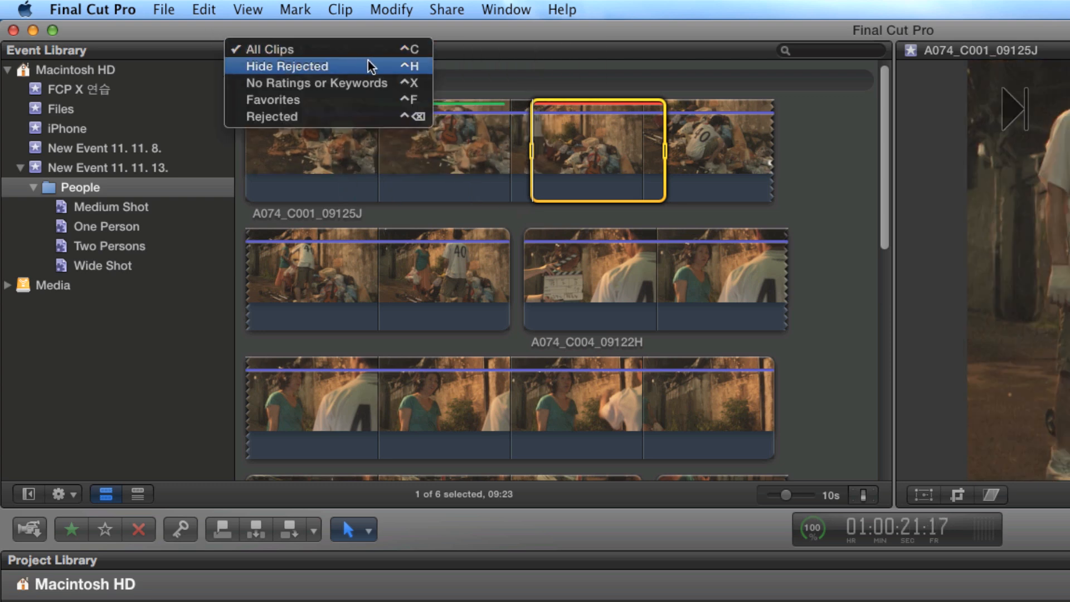
click(370, 100)
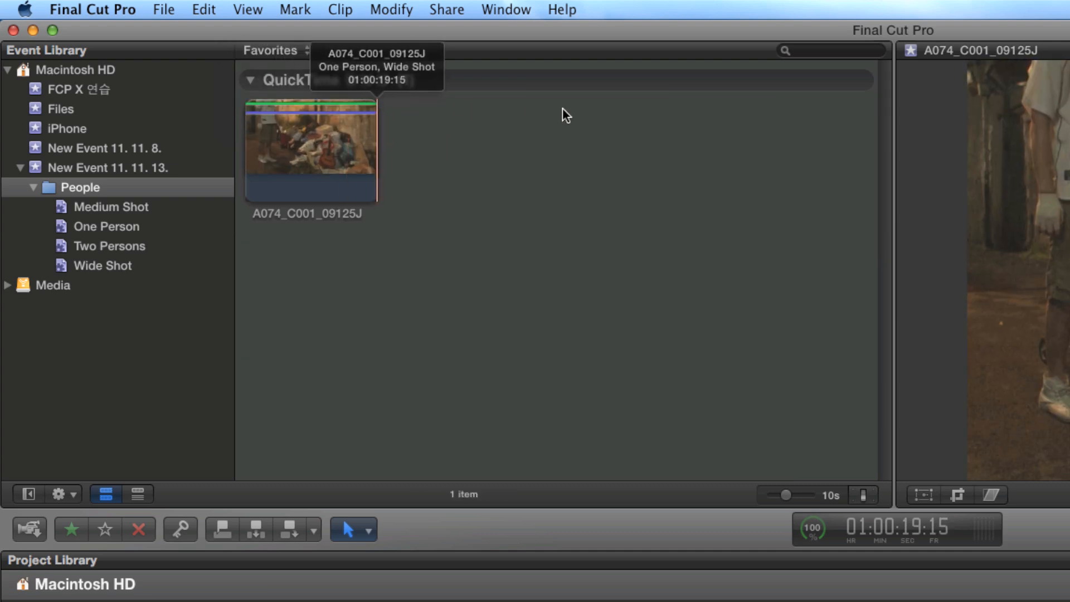
click(291, 51)
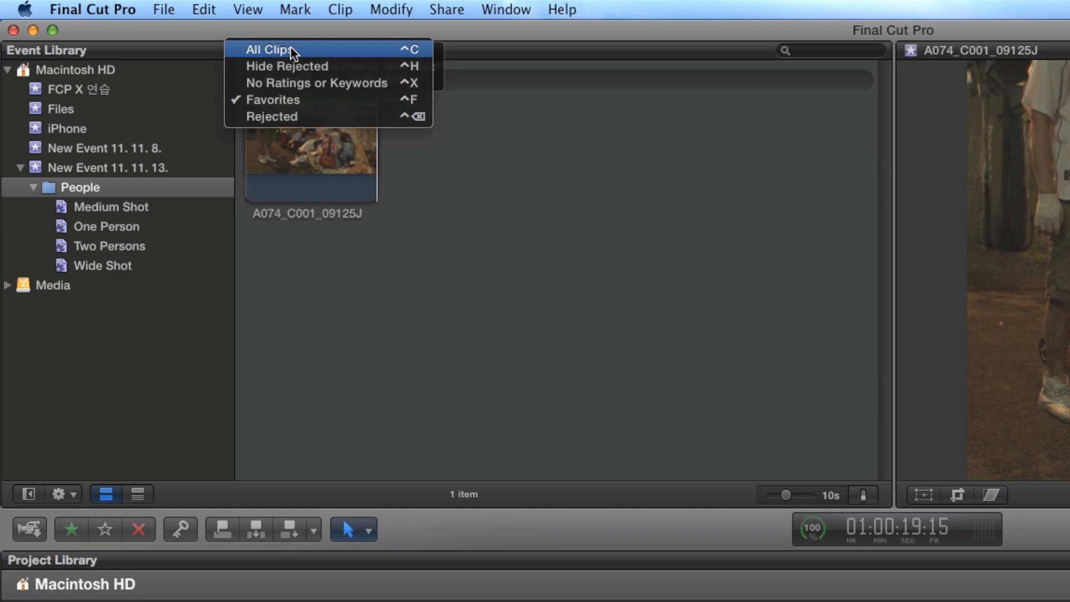
click(324, 66)
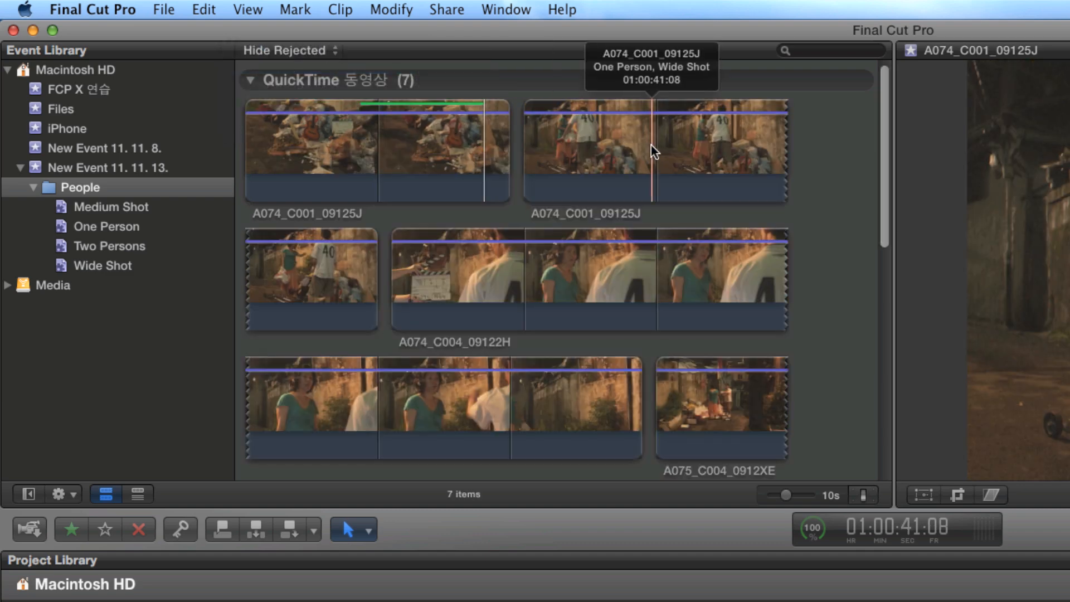